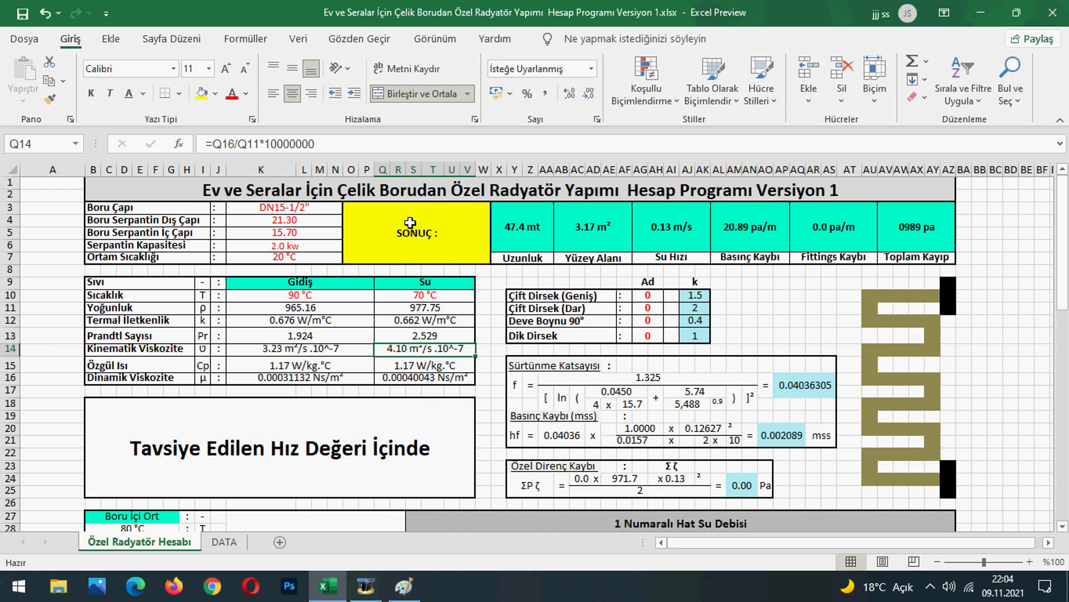
Consult the heating coil sketch in Paint, return to Excel and set Serpantin Kapasitesi to 25 kW
left_click(404, 585)
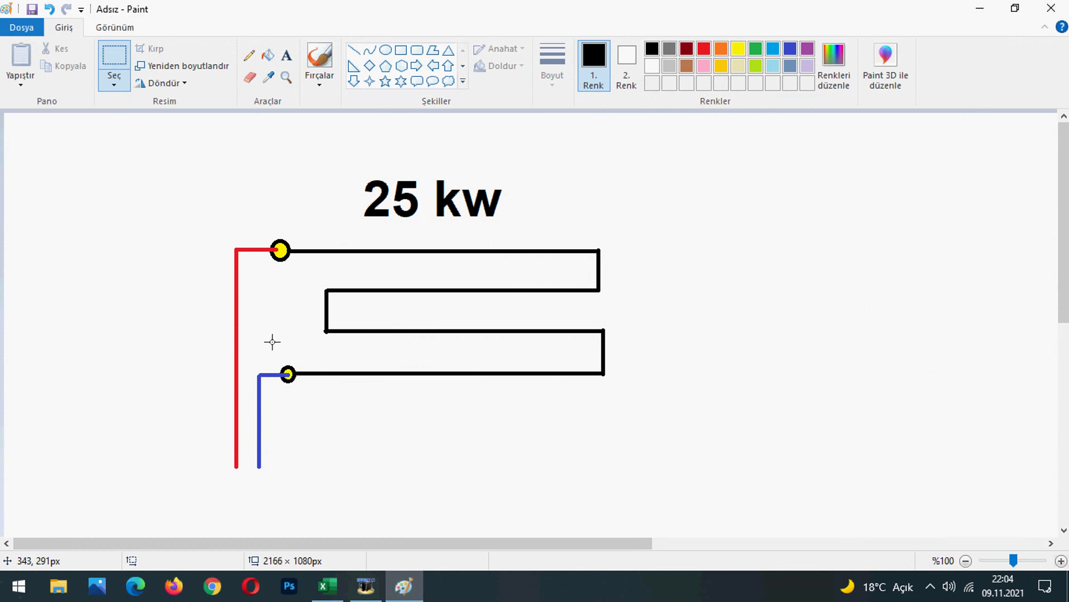
left_click(338, 579)
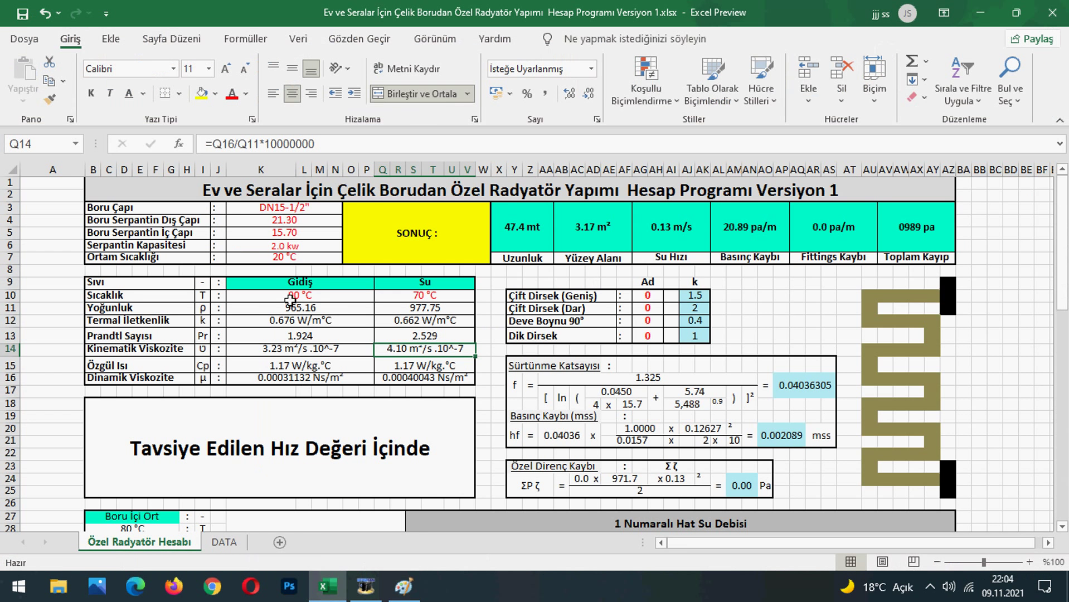
left_click(284, 220)
left_click(295, 249)
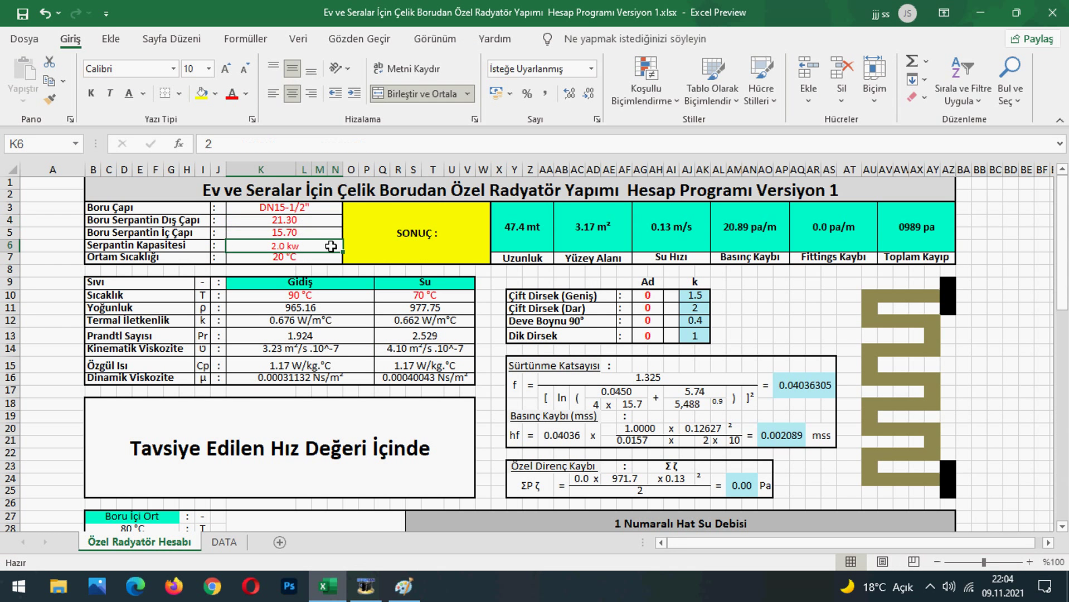
type("25")
key("Return")
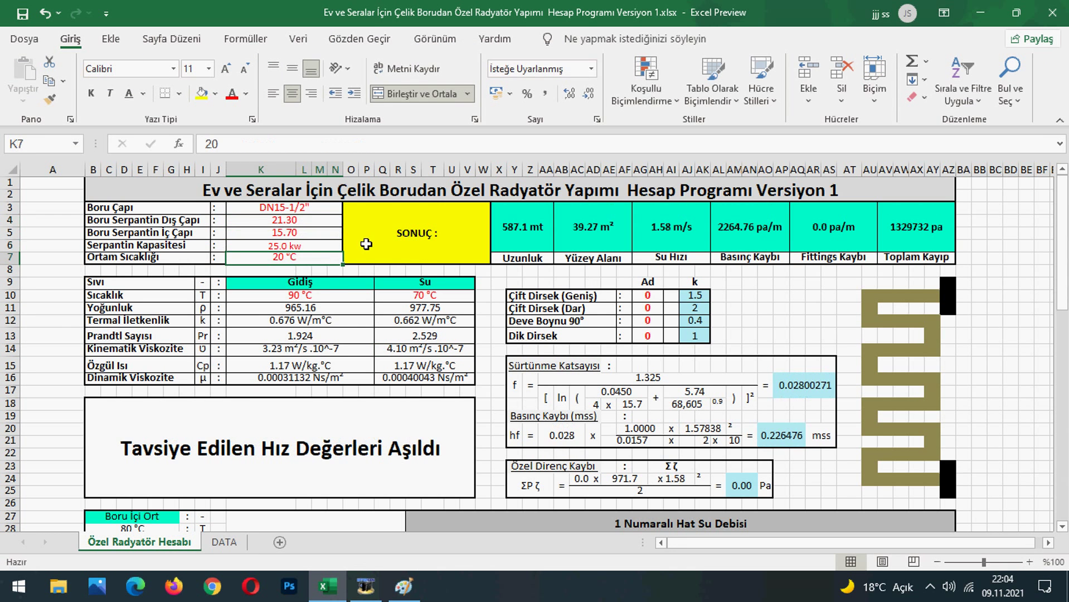
Review the coil's input cells and the velocity recommendation, and set the pipe diameter (Boru Çapı) to DN25-1"
left_click(309, 246)
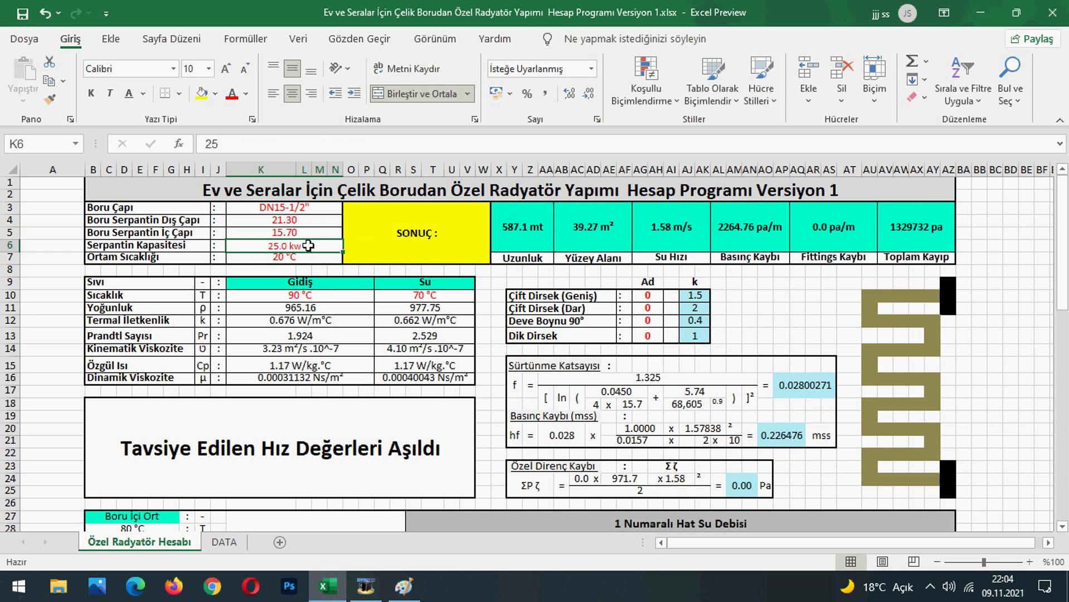
left_click(288, 260)
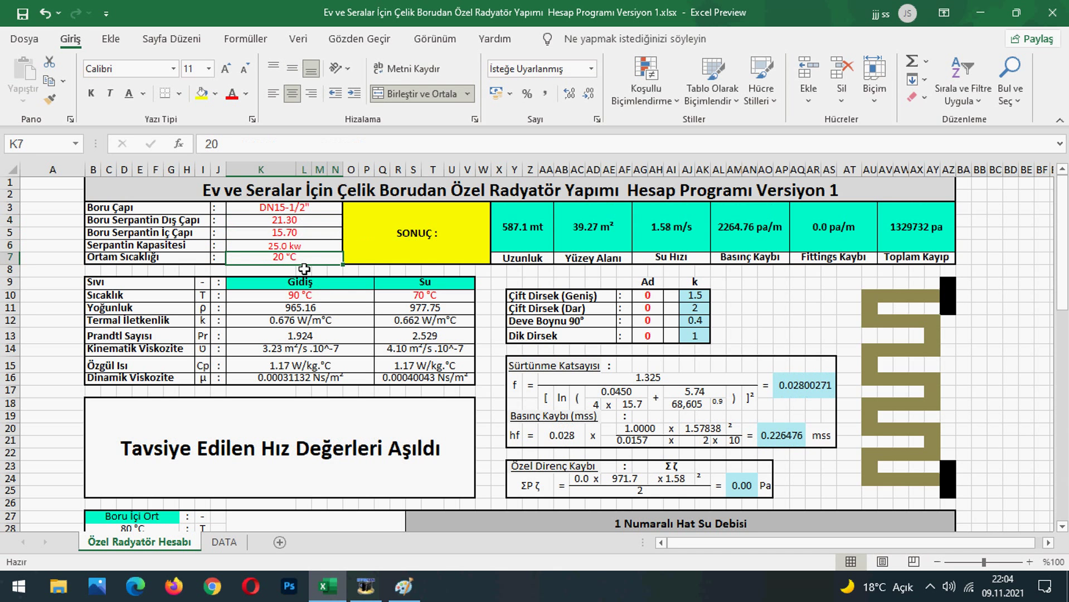
left_click(292, 237)
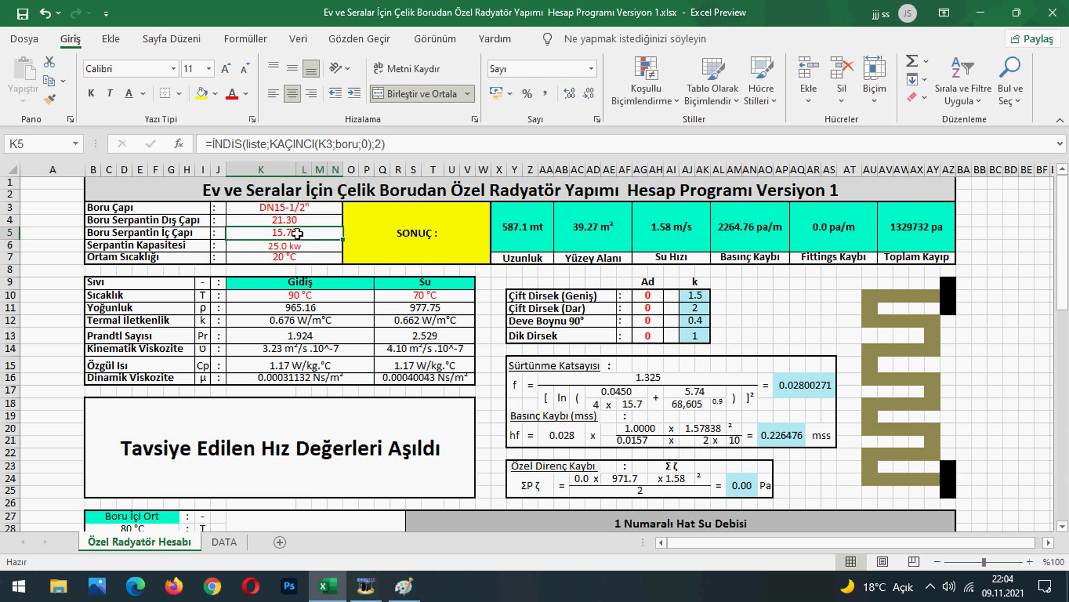
left_click(301, 220)
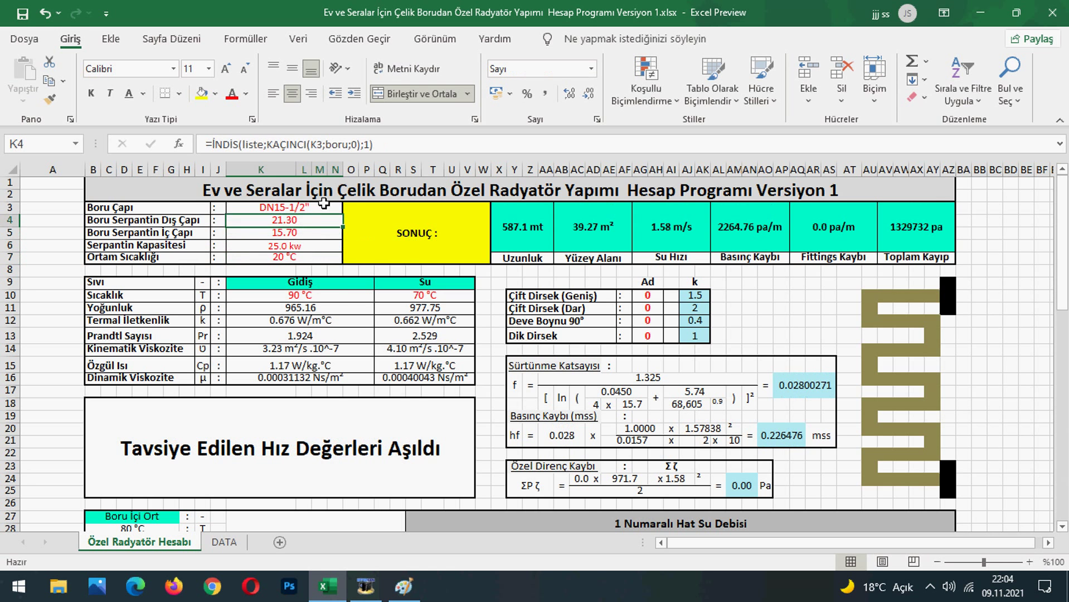
left_click(322, 206)
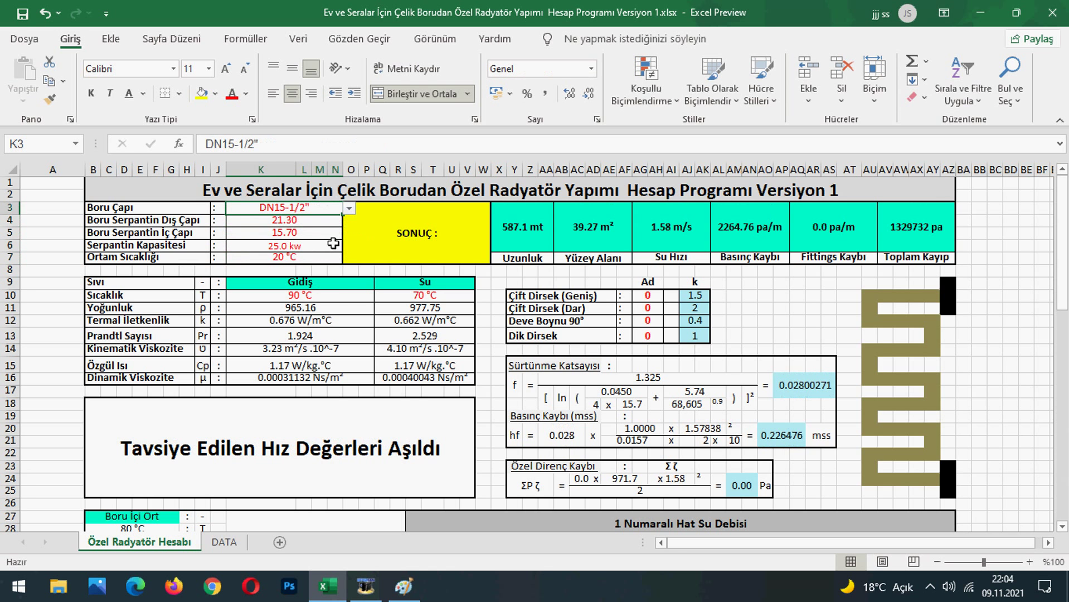
left_click(217, 461)
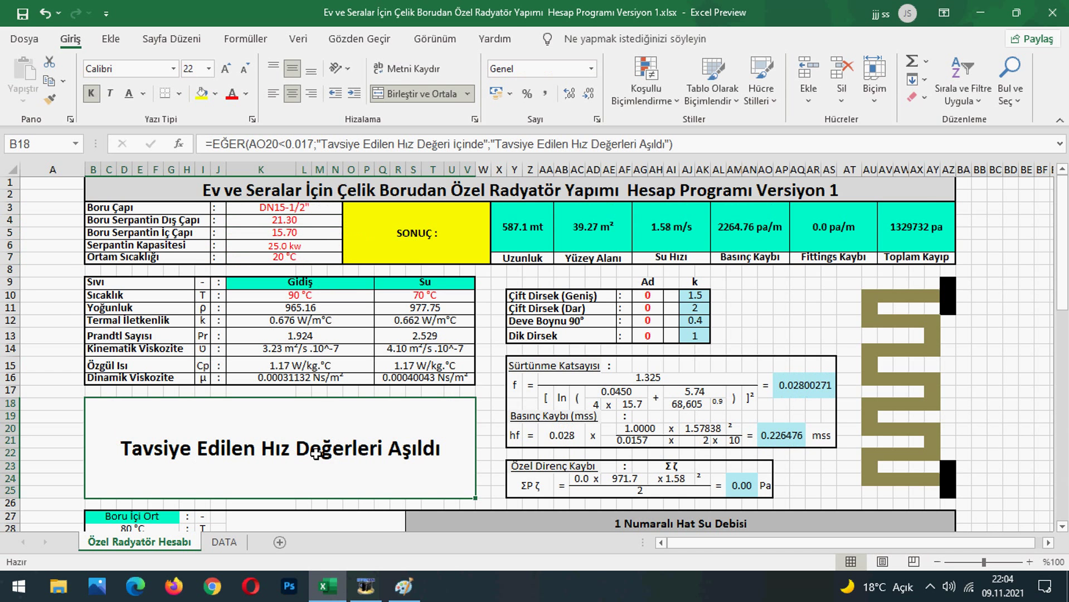
left_click(326, 210)
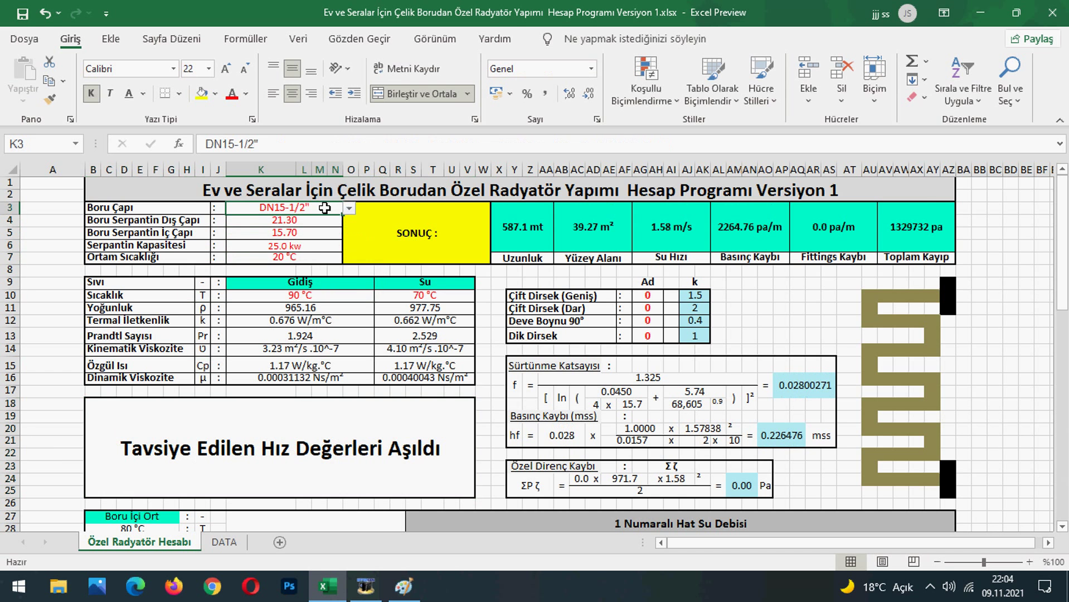
left_click(349, 209)
left_click(294, 241)
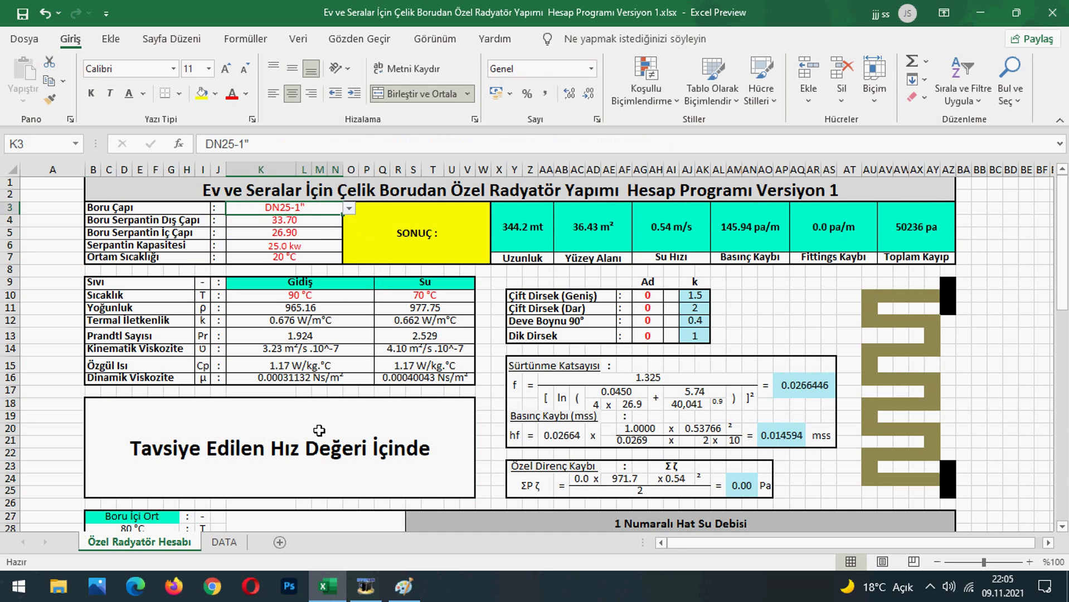
Check the outer pipe diameter and the resulting pipe length, and set Boru Çapı to DN32-11/4"
left_click(313, 221)
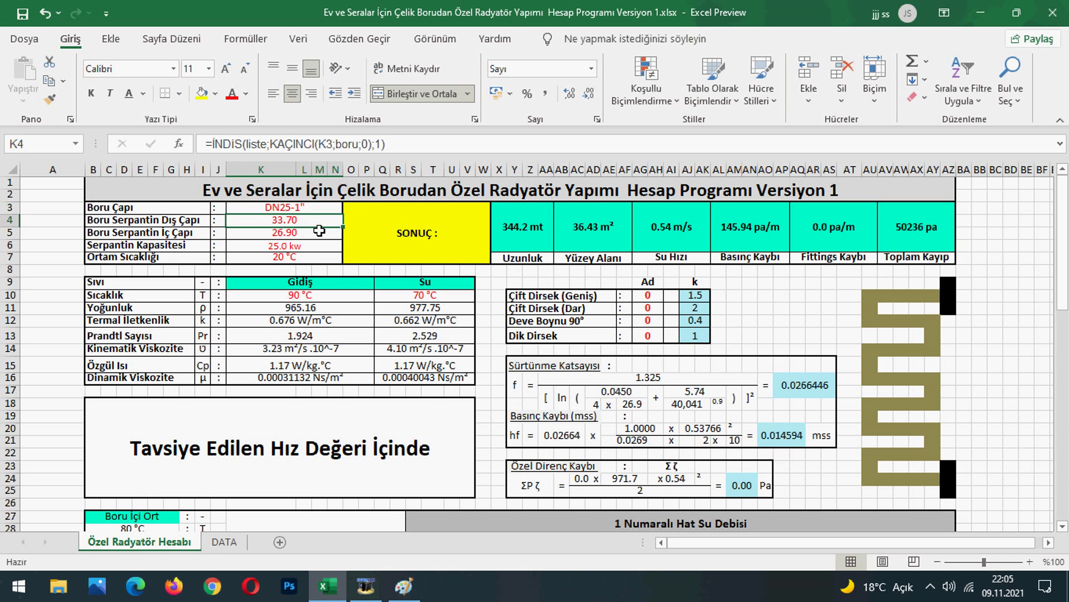
left_click(389, 319)
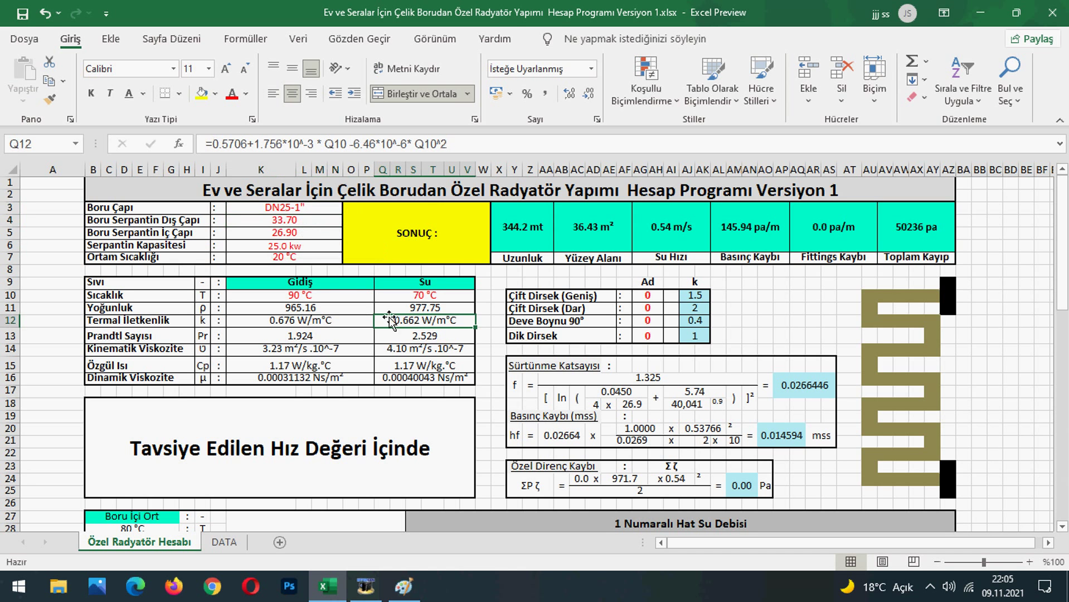
left_click(532, 243)
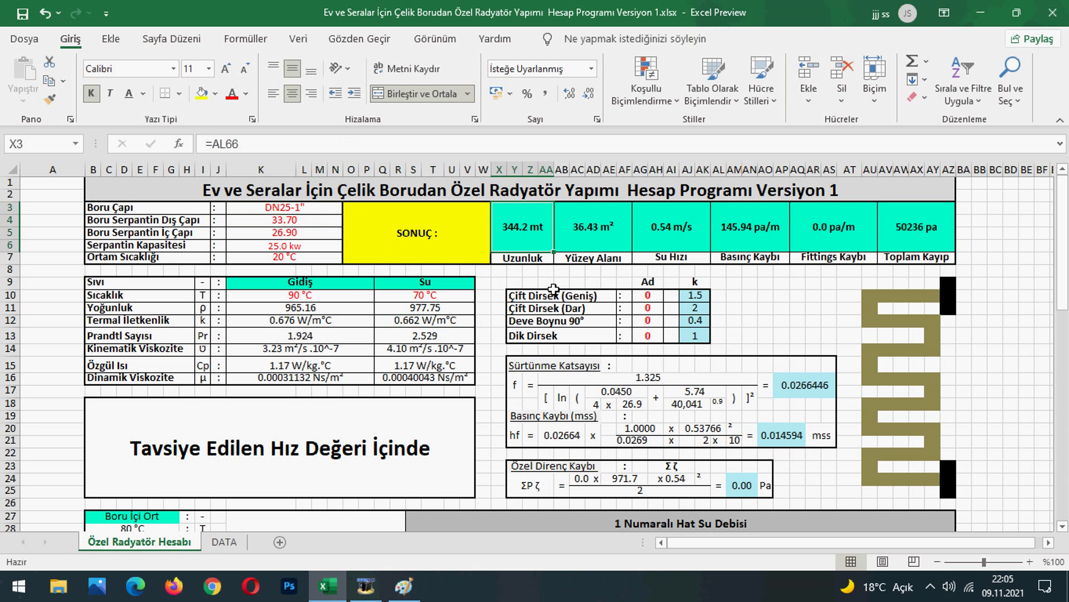
left_click(332, 207)
left_click(348, 209)
left_click(317, 231)
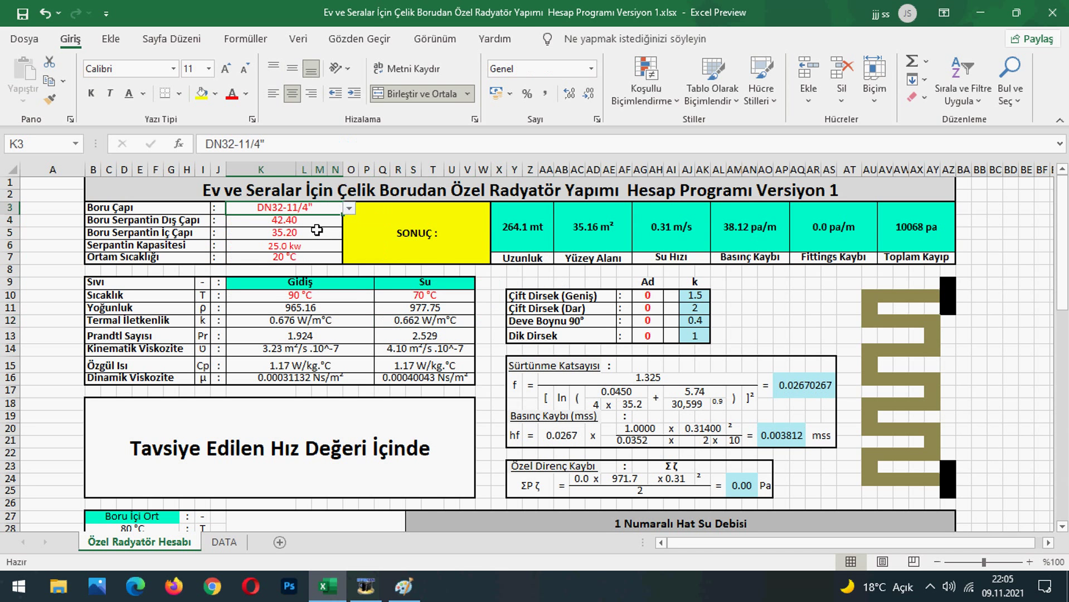
Set Boru Çapı to DN40-11/2" and check the resulting pipe length (Uzunluk)
left_click(349, 208)
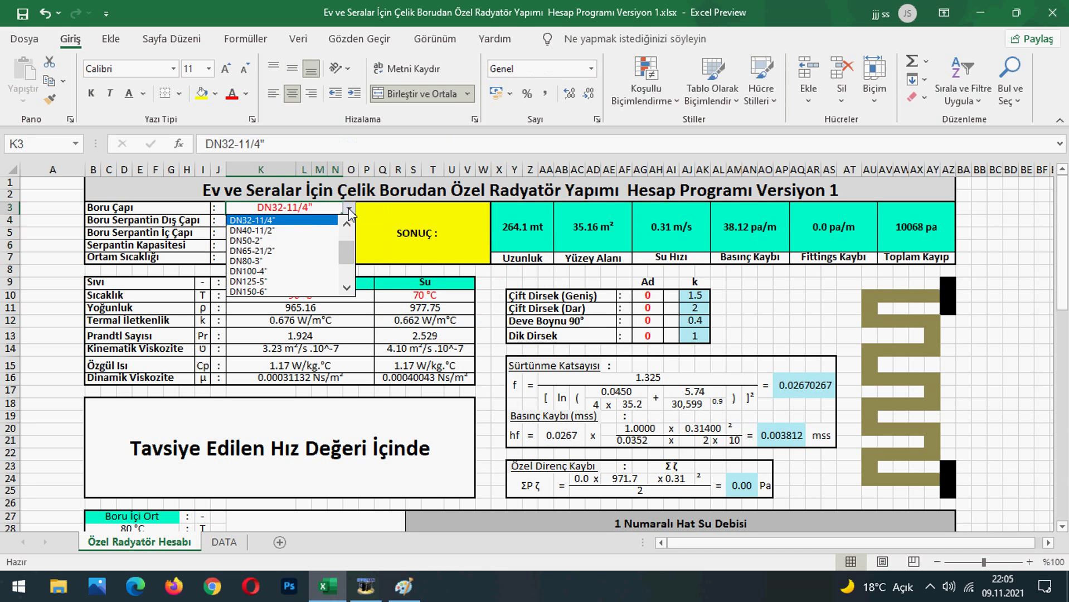
left_click(297, 231)
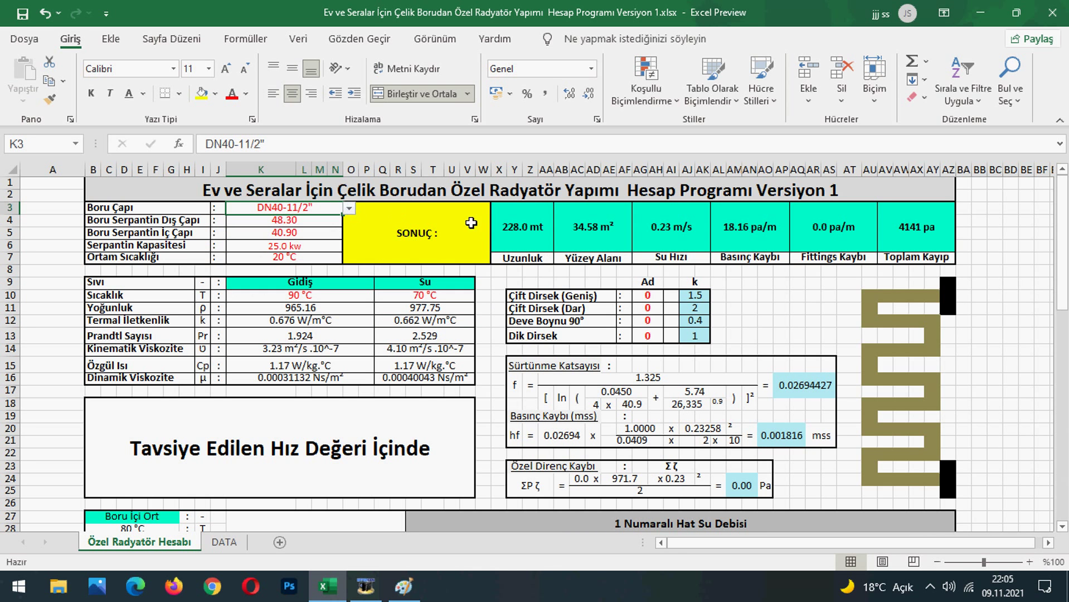
left_click(518, 233)
Set Boru Çapı to DN50-2"
left_click(334, 211)
left_click(348, 208)
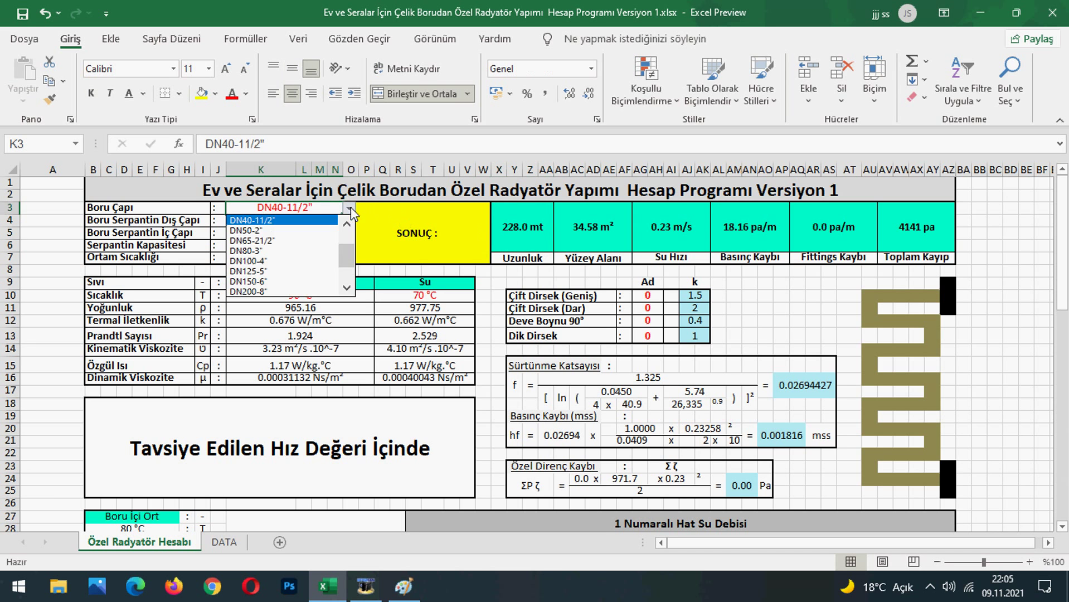
left_click(312, 231)
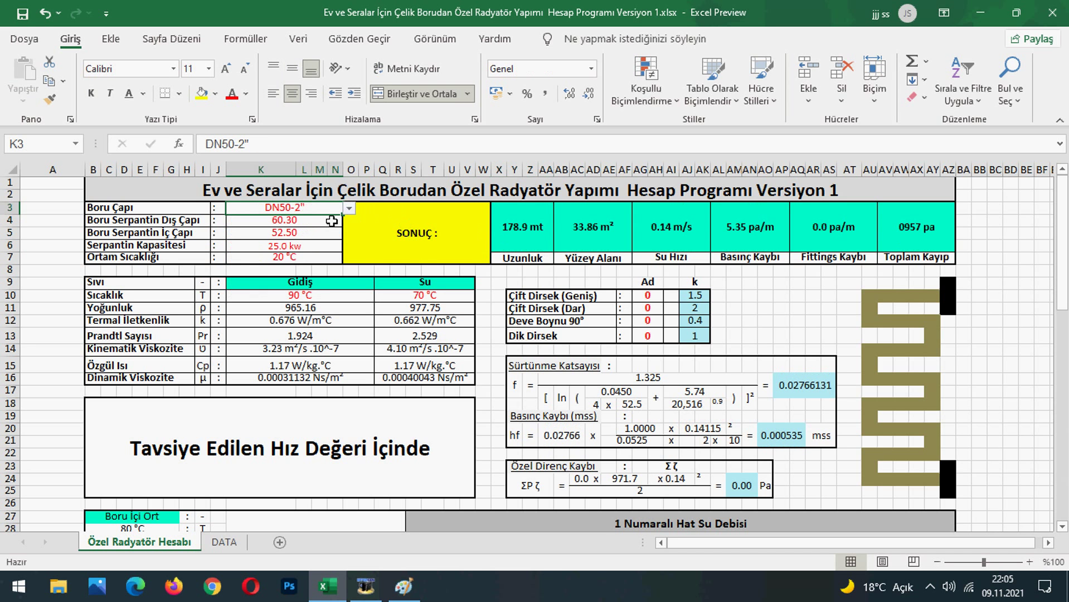
Compare the coil sketch in Paint with the sheet's length, surface area, water velocity and pressure loss results in Excel
left_click(527, 233)
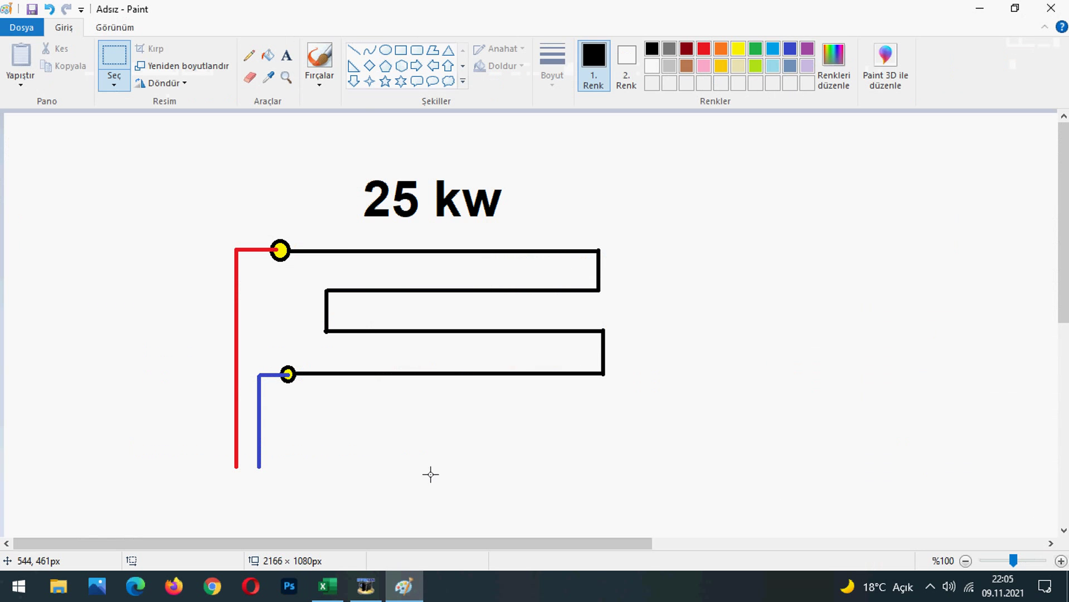
left_click(404, 586)
left_click(404, 586)
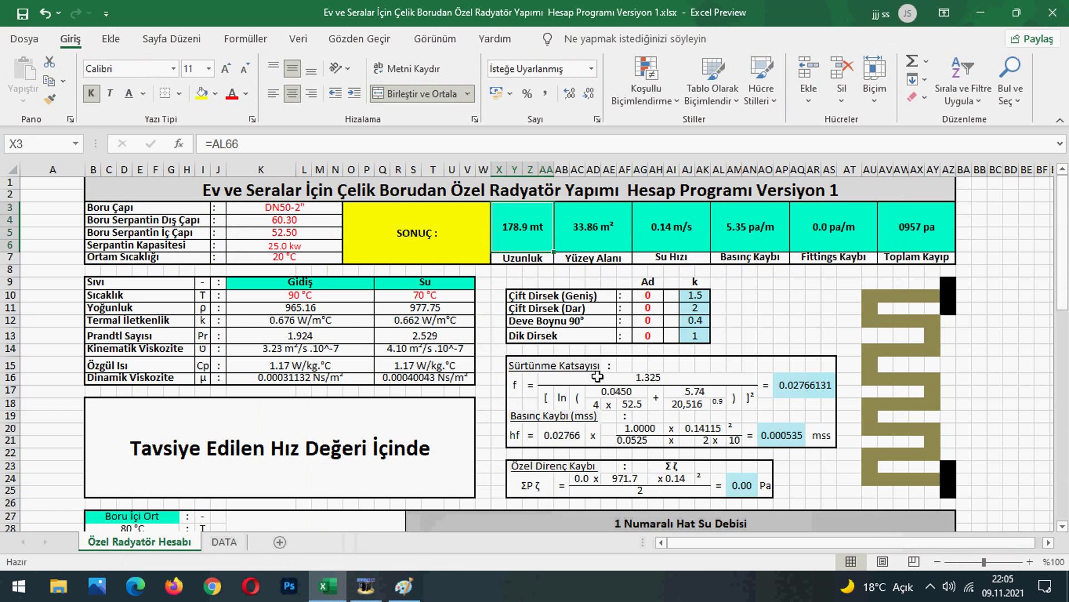
left_click(591, 237)
left_click(522, 235)
left_click(668, 238)
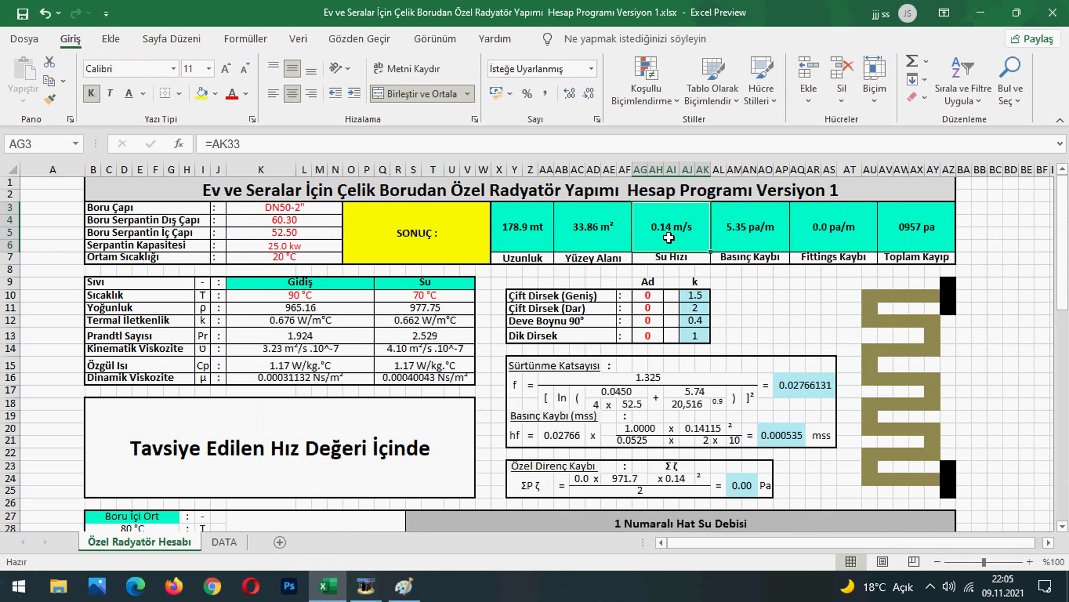
left_click(761, 238)
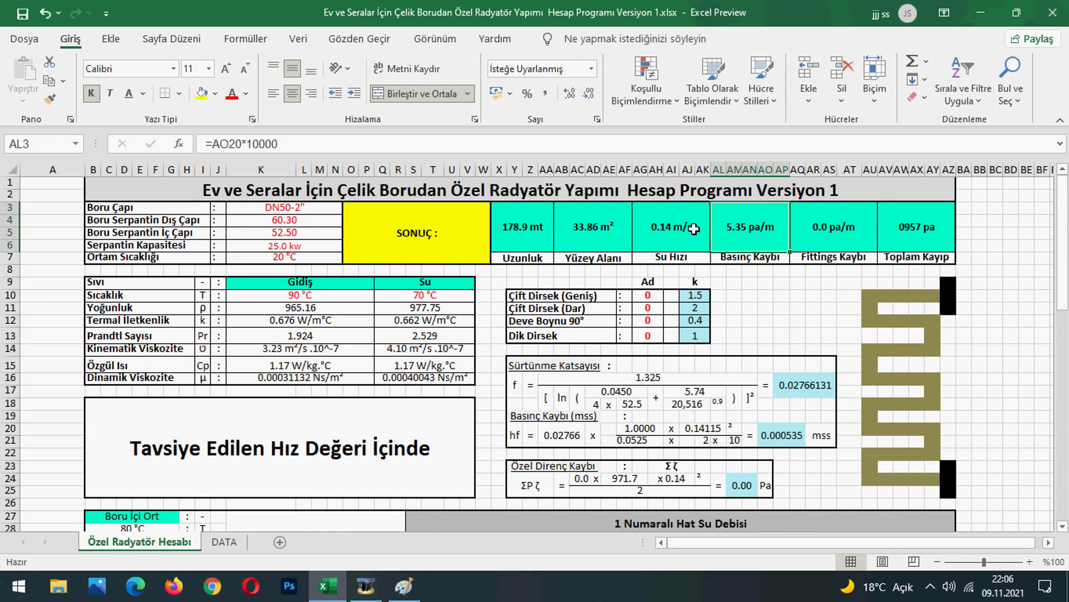
Reduce the pipe diameter from the DN50 size back to DN32-11/4"
left_click(294, 261)
left_click(309, 210)
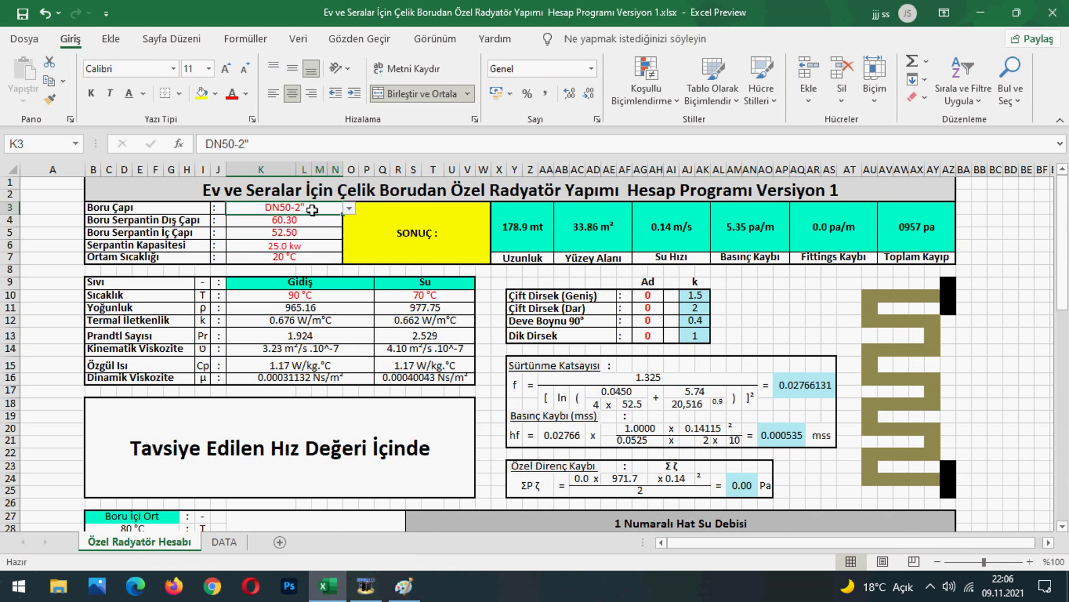
left_click(349, 209)
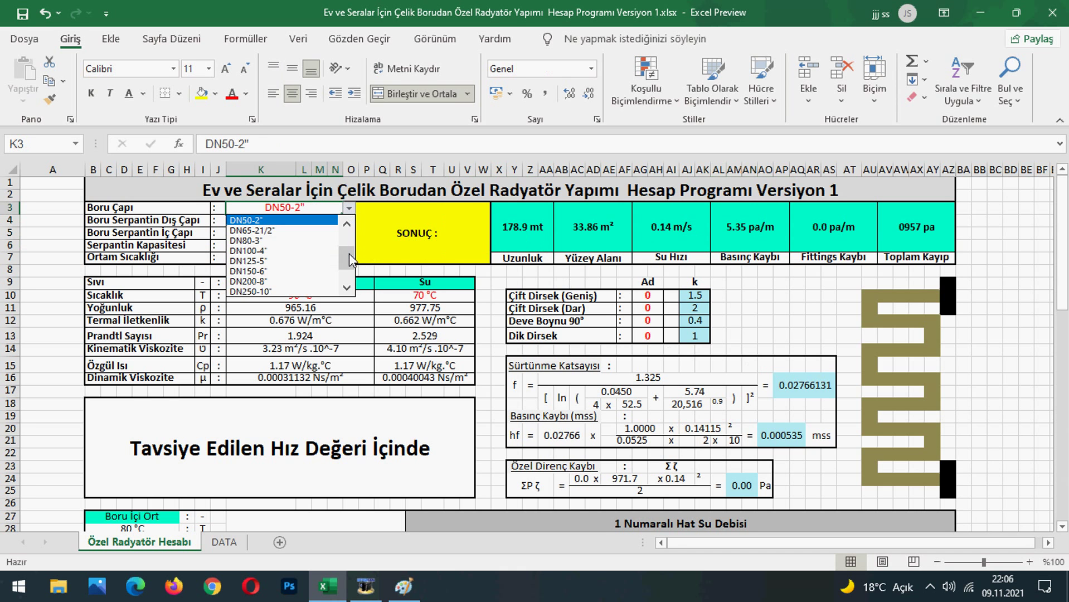
scroll(349, 243, "up", 1)
left_click(323, 231)
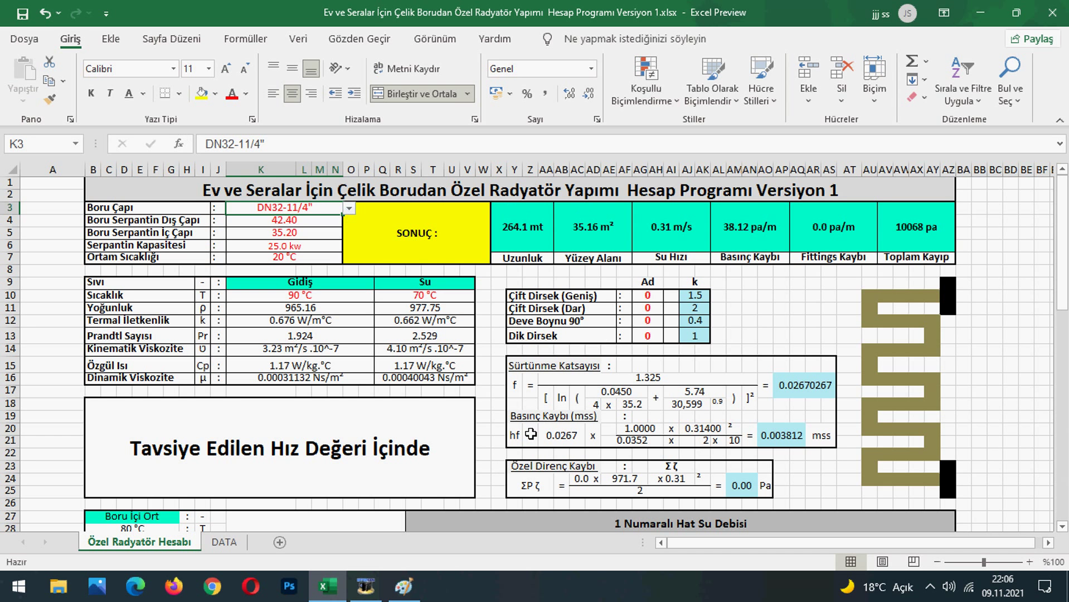
Revisit the coil sketch in Paint, return to Excel and change the pipe diameter to DN40-11/2"
left_click(411, 585)
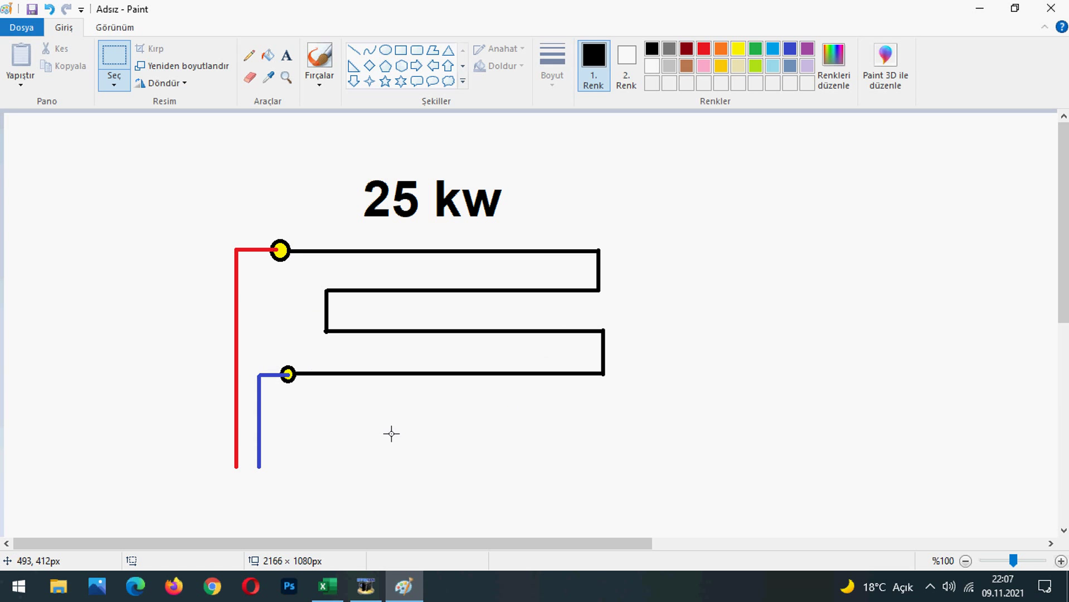
mouse_move(337, 586)
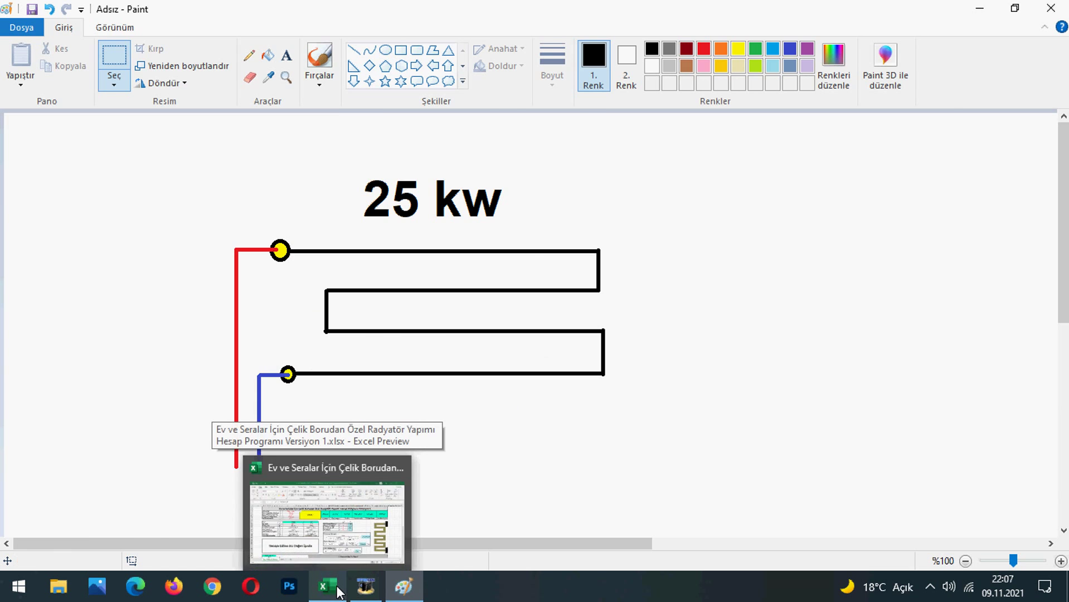
left_click(334, 528)
left_click(304, 270)
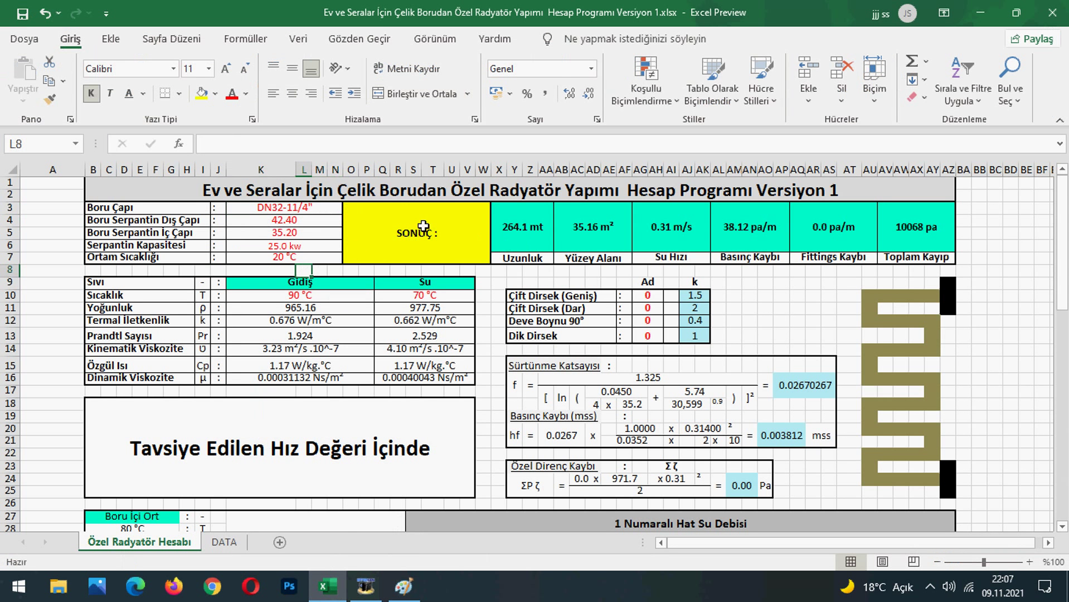
left_click(495, 229)
left_click(334, 209)
left_click(348, 210)
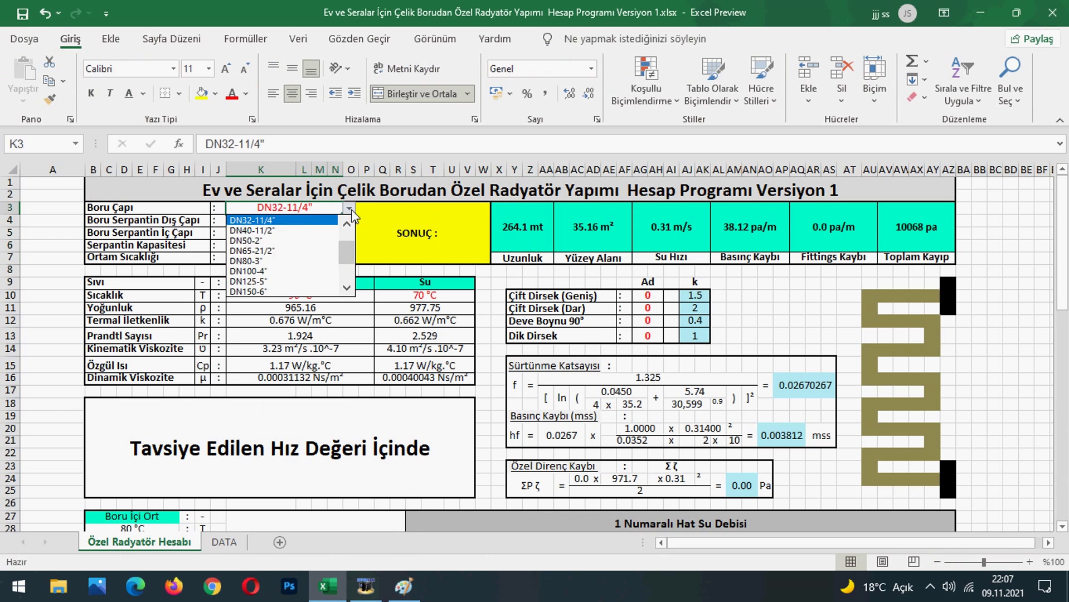
left_click(305, 224)
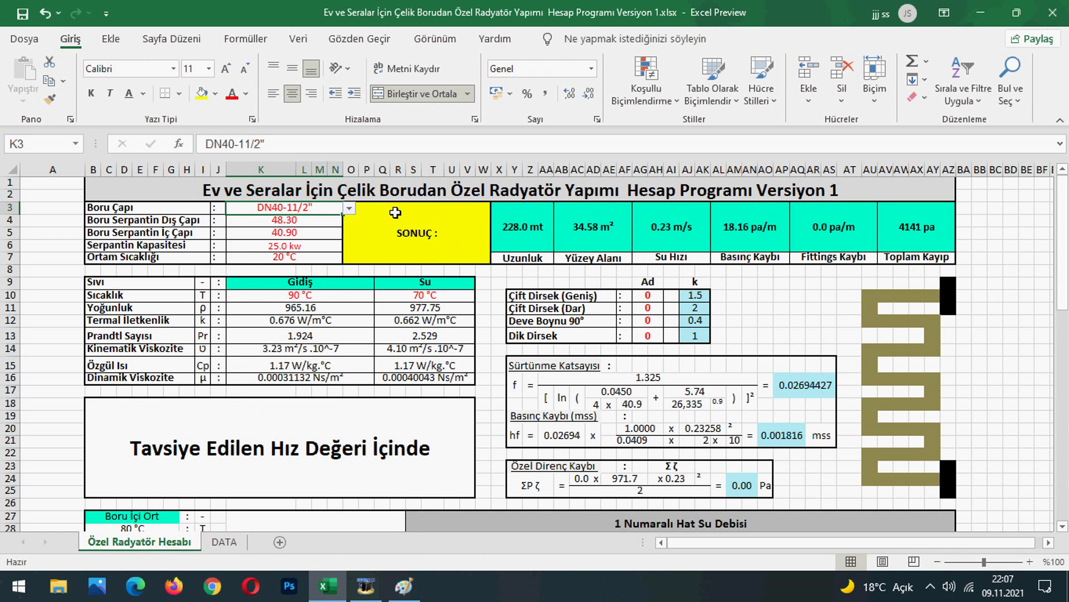
Try DN20-3/4" as the pipe diameter, and change it to DN25-1"
left_click(348, 208)
left_click_drag(347, 254, 332, 224)
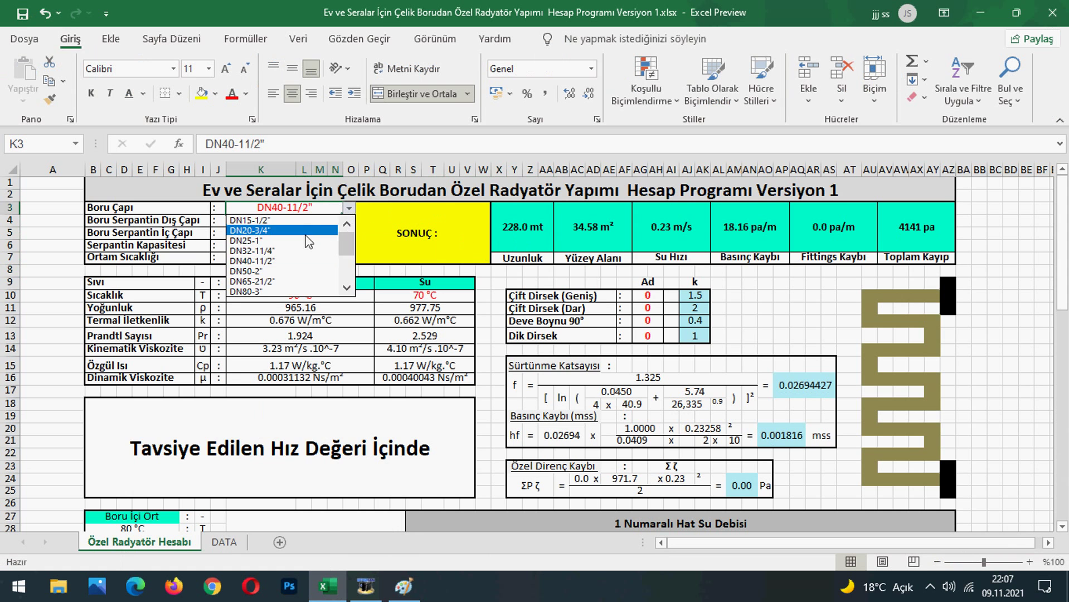
left_click(306, 230)
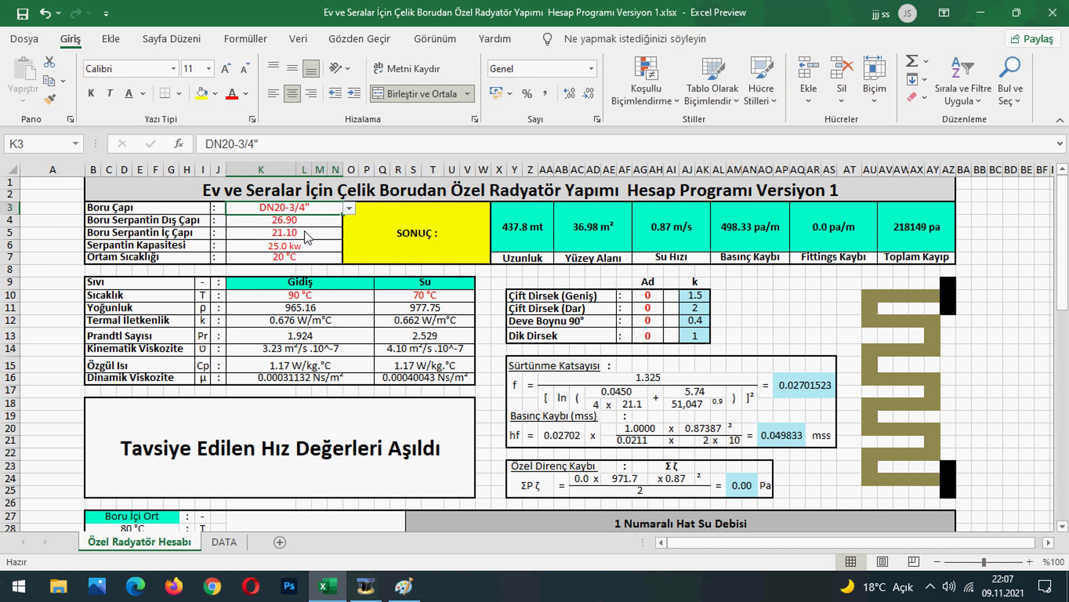
left_click(349, 208)
left_click(304, 238)
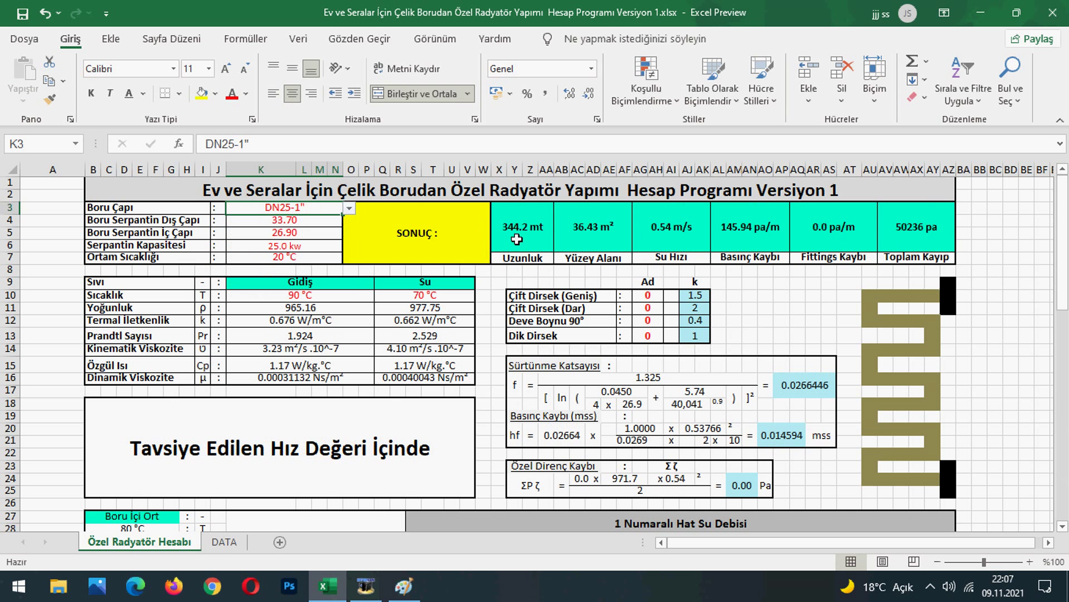
Switch to Paint and delete the entire 25 kw coil sketch from the canvas
left_click(349, 208)
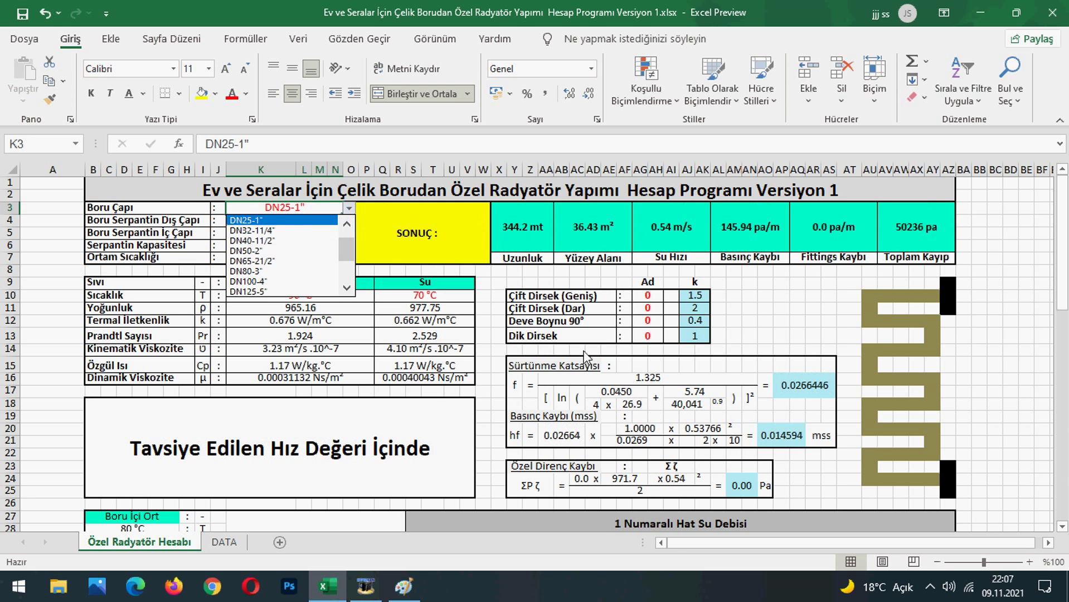
key("Escape")
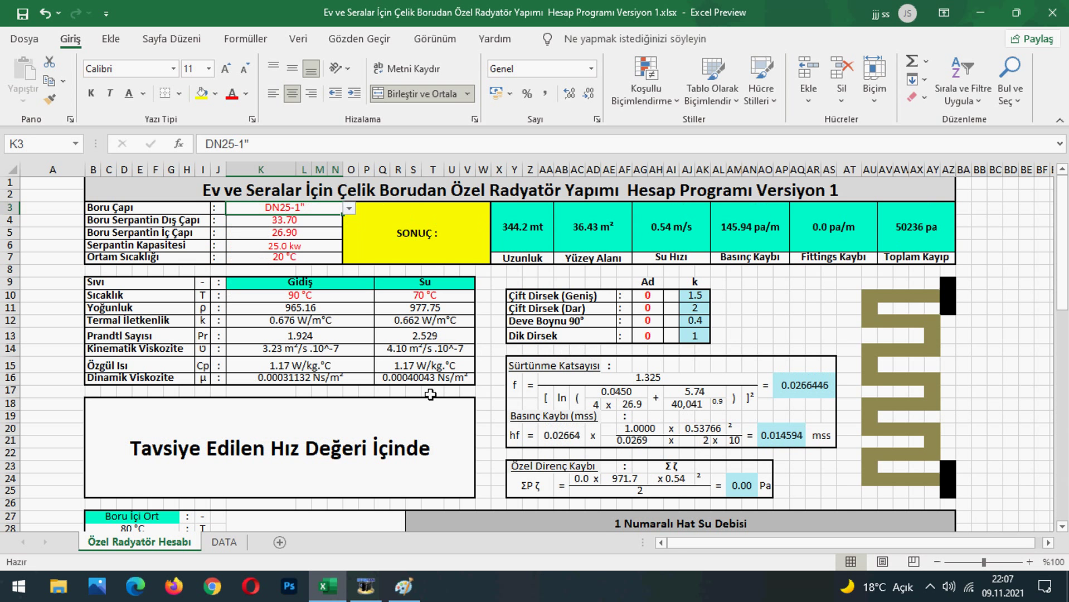
left_click(408, 583)
left_click(407, 589)
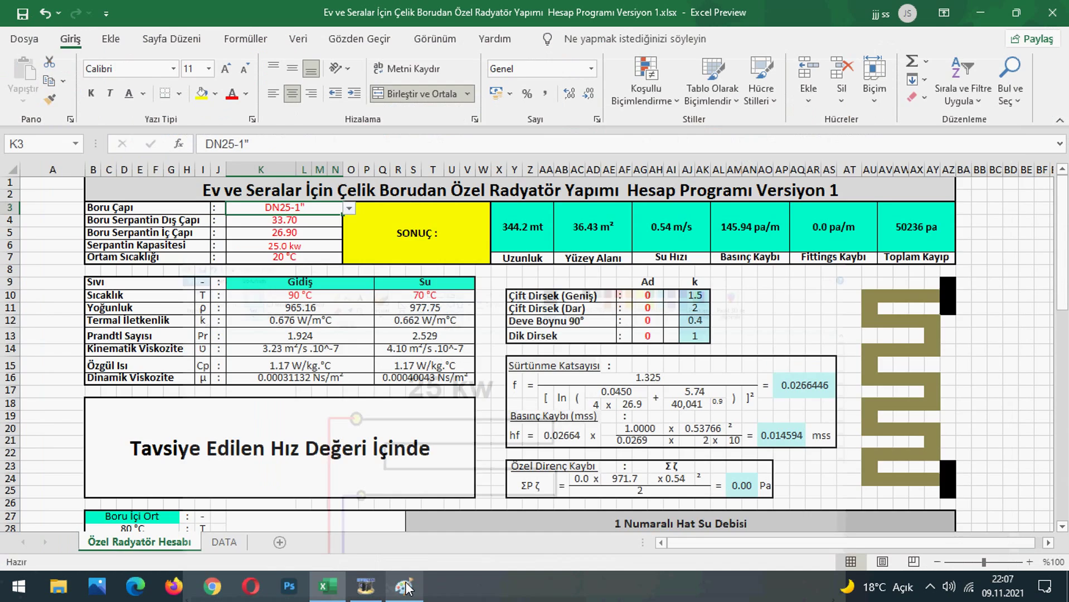
left_click(407, 587)
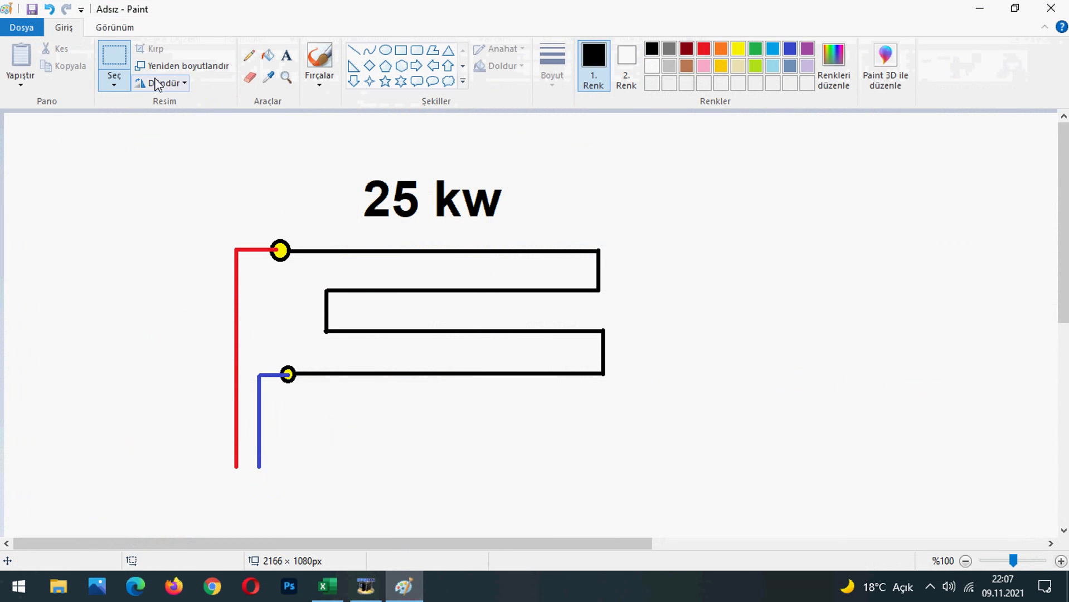
left_click_drag(199, 160, 739, 485)
key("Delete")
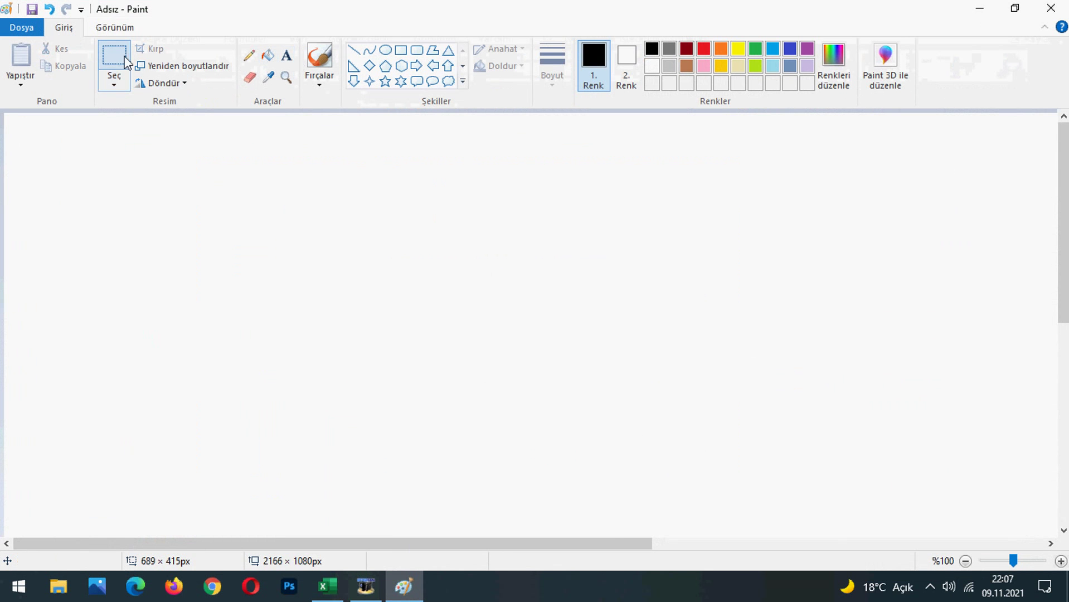
Draw two long horizontal black lines, the lower about 965 px long, and connect them near one end with a red vertical line about 296 px long
left_click(354, 53)
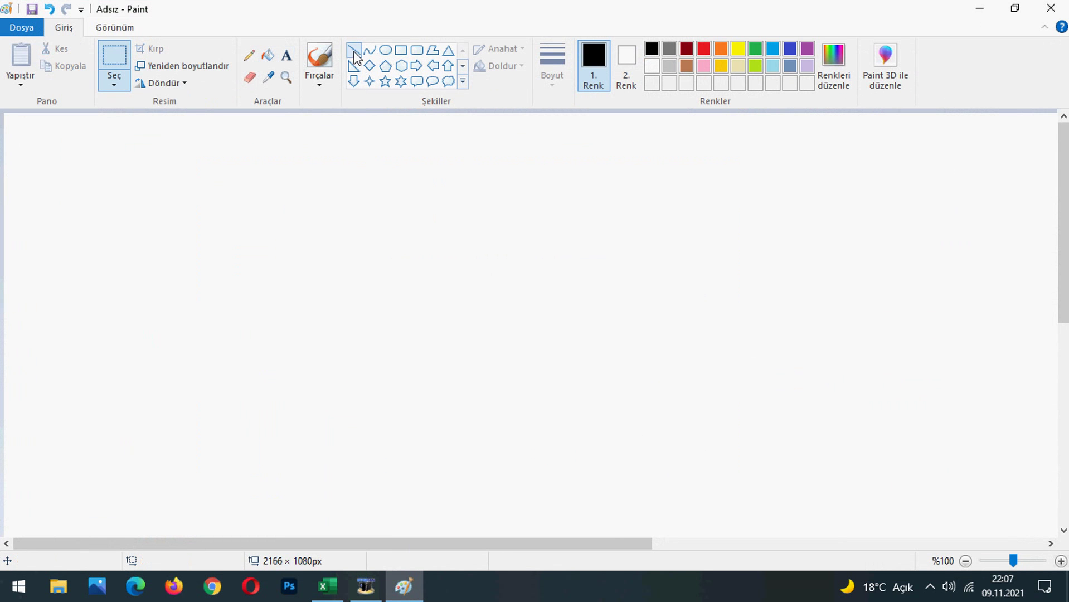
left_click_drag(145, 168, 879, 167)
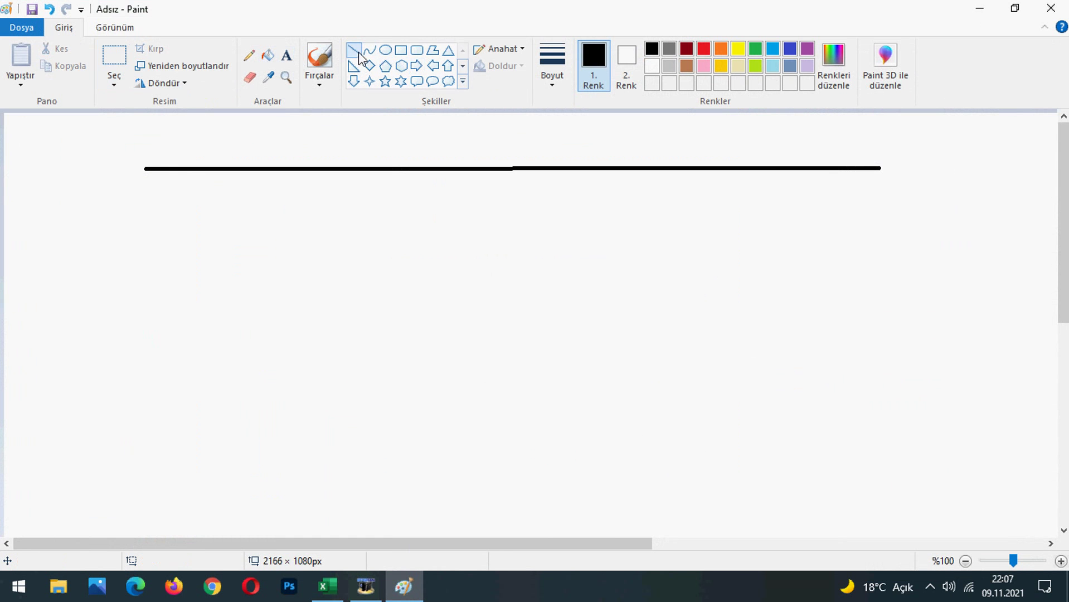
left_click_drag(148, 403, 905, 384)
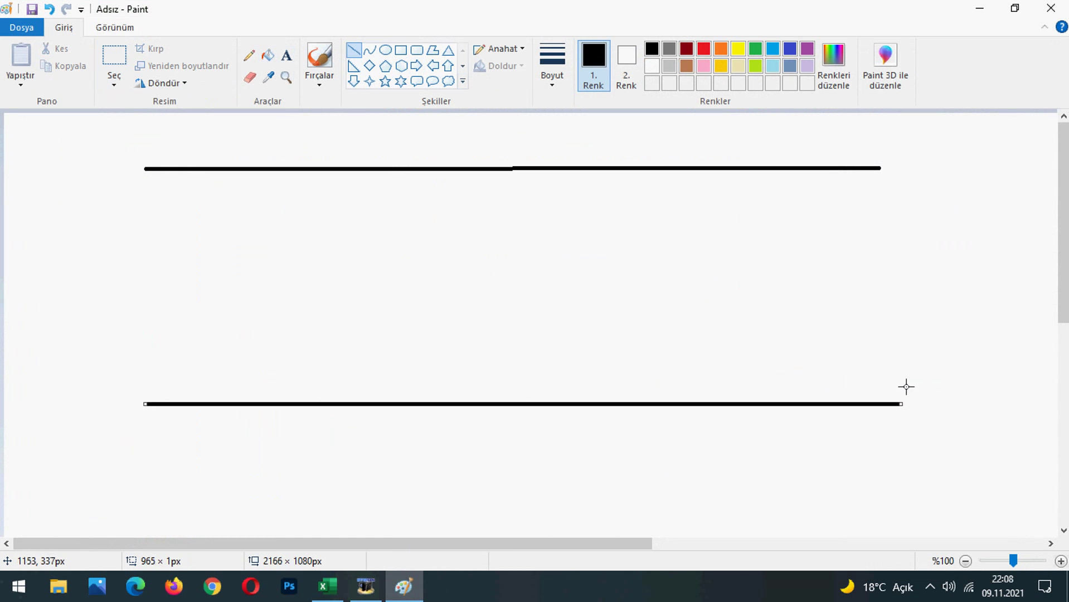
left_click_drag(186, 169, 186, 402)
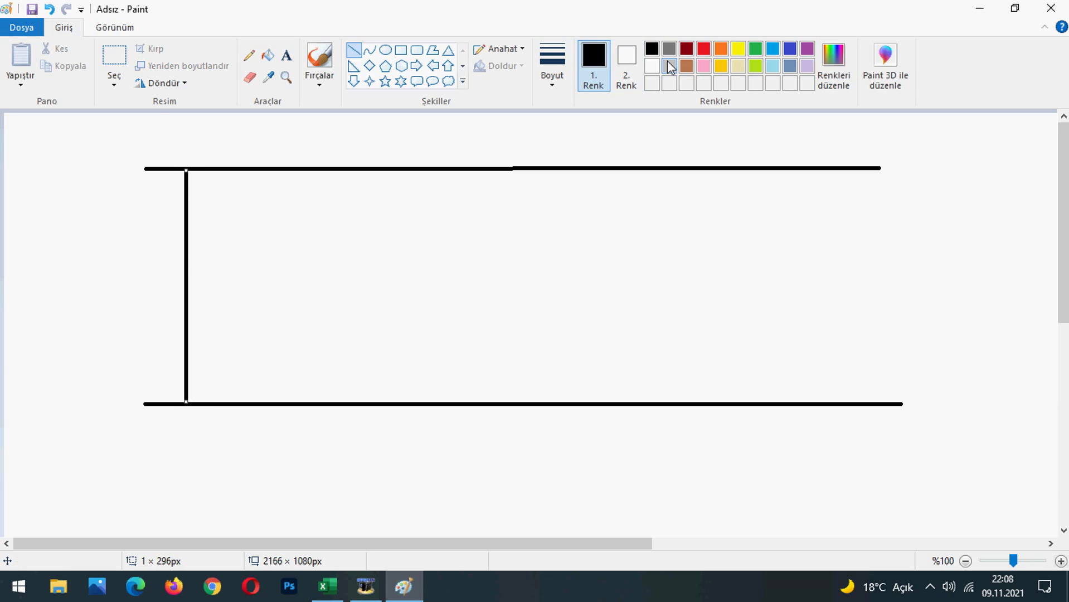
left_click(704, 49)
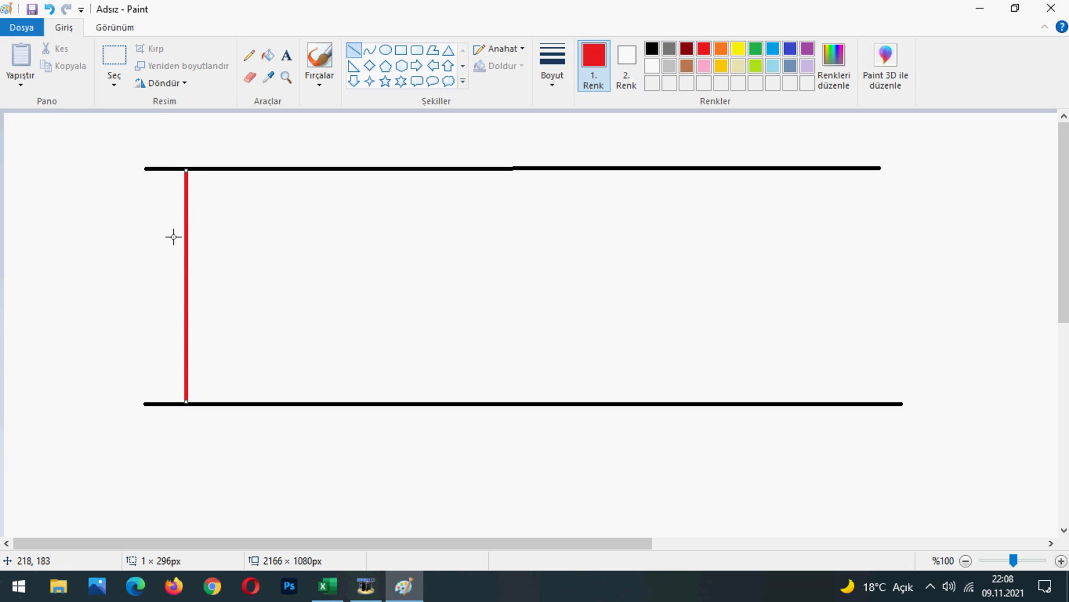
left_click(295, 461)
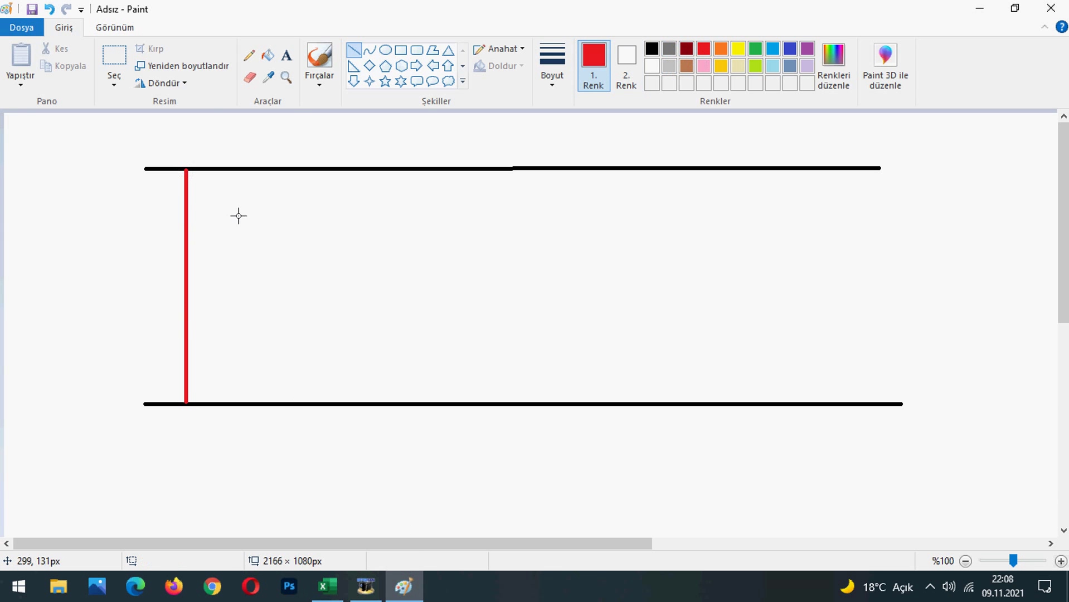
Add a red text label reading "5 kw" beside the red vertical line
left_click(287, 55)
left_click_drag(195, 233, 263, 310)
type("5")
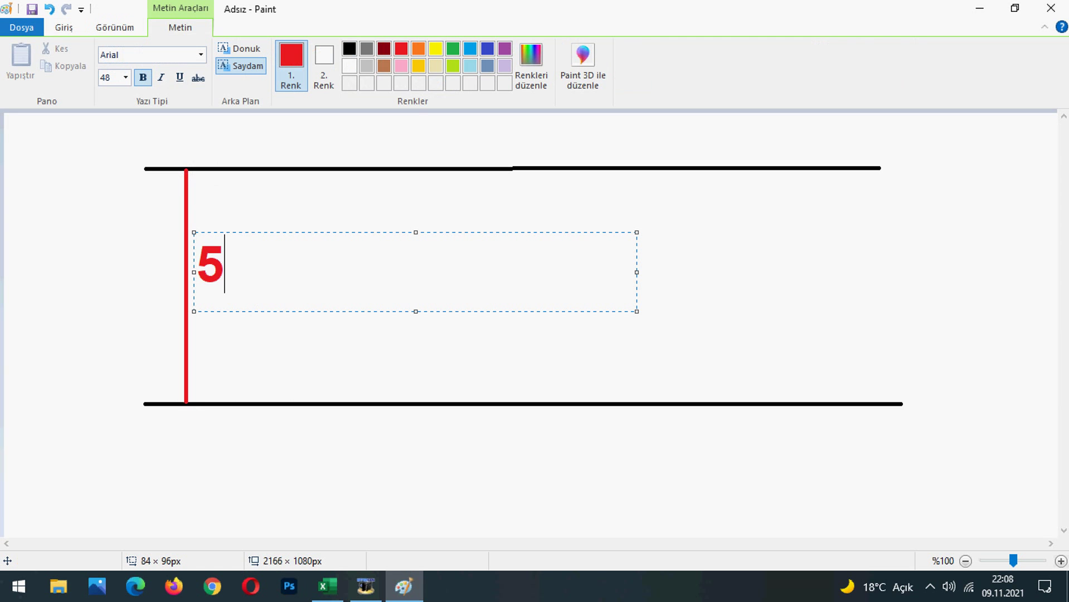
key("BackSpace")
type("K")
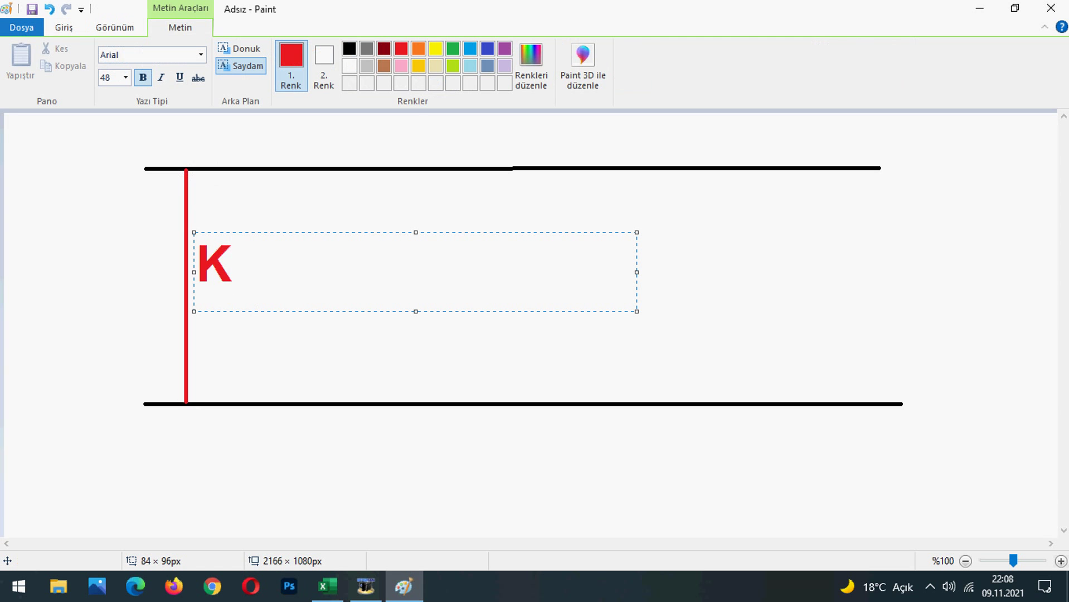
key("BackSpace")
type("5")
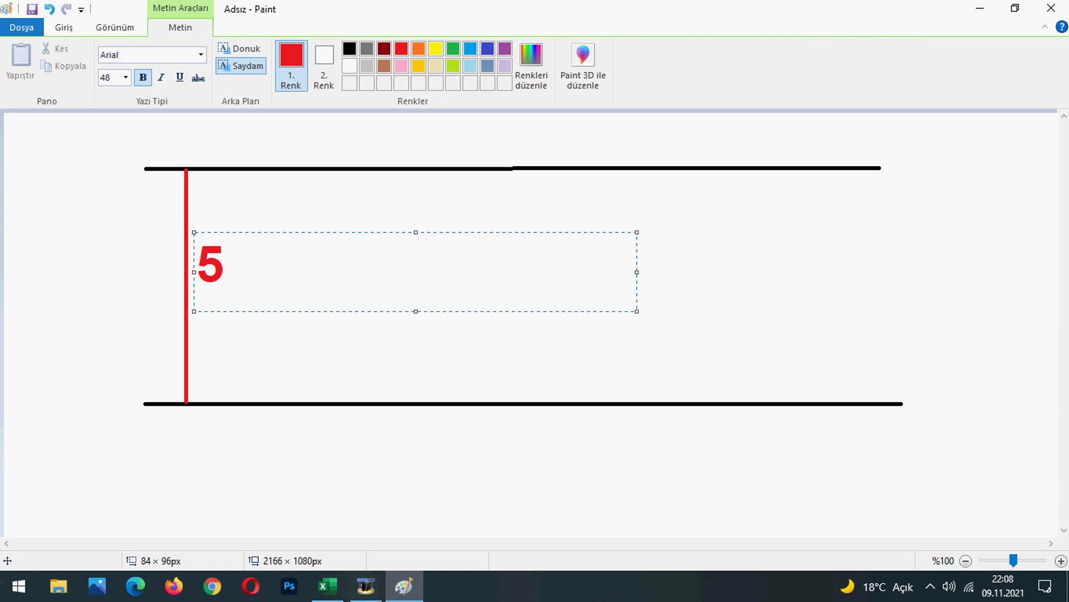
type(" KW")
key("BackSpace")
key("BackSpace")
type("kw")
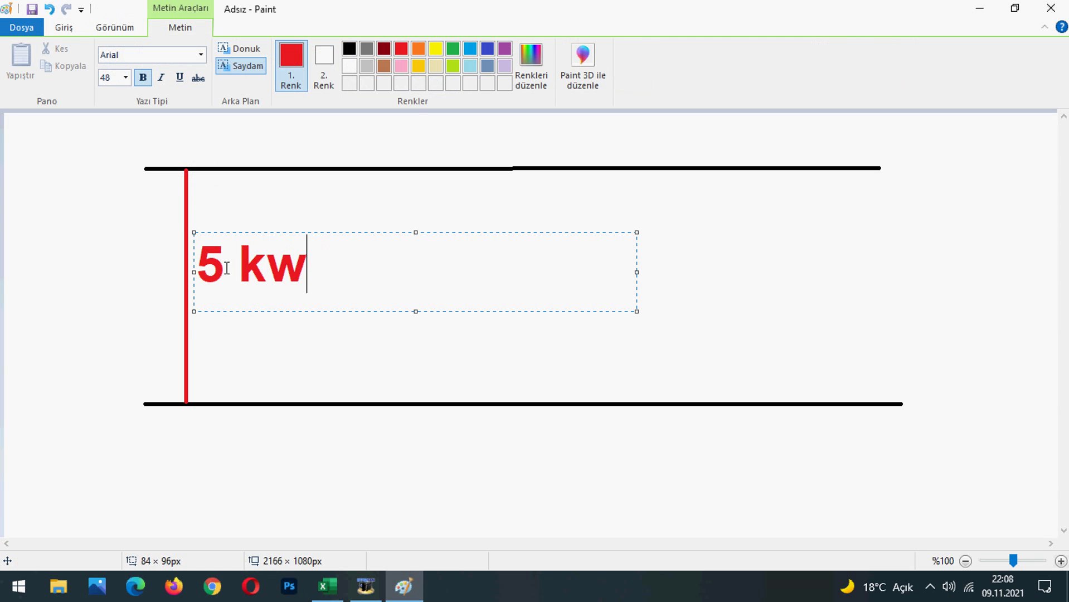
Change the label to "3 kw" and move it slightly down beside the red vertical line
left_click_drag(226, 268, 196, 268)
type("3")
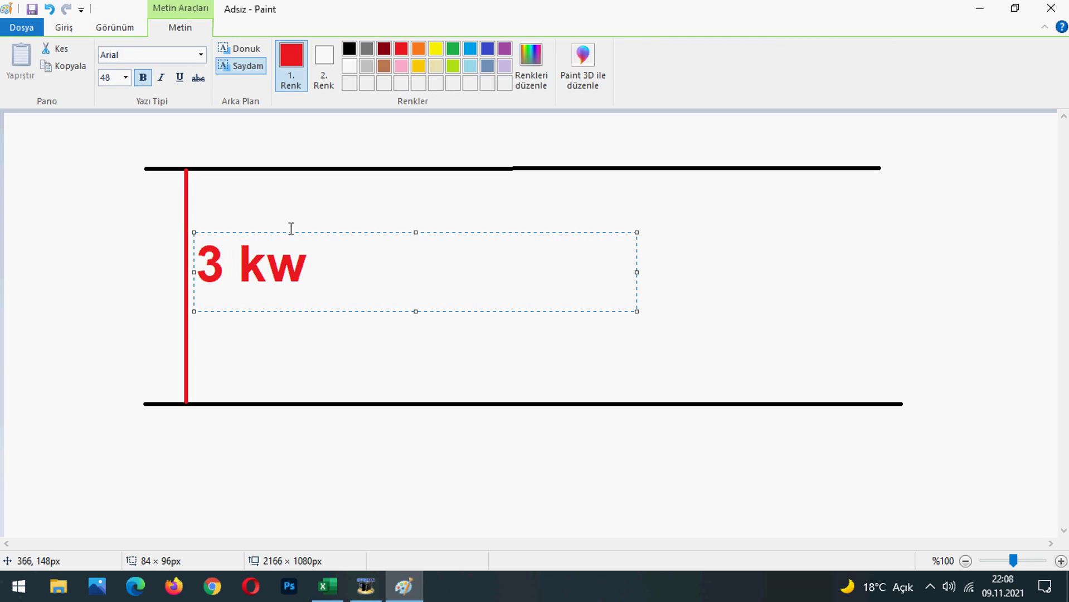
left_click_drag(288, 229, 288, 241)
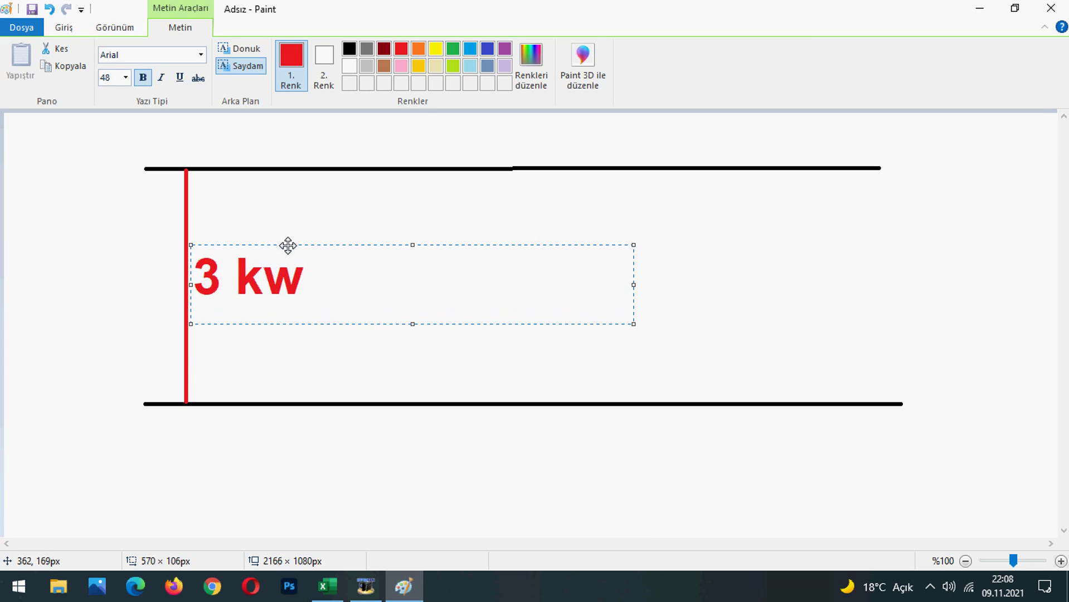
left_click(238, 346)
left_click(142, 258)
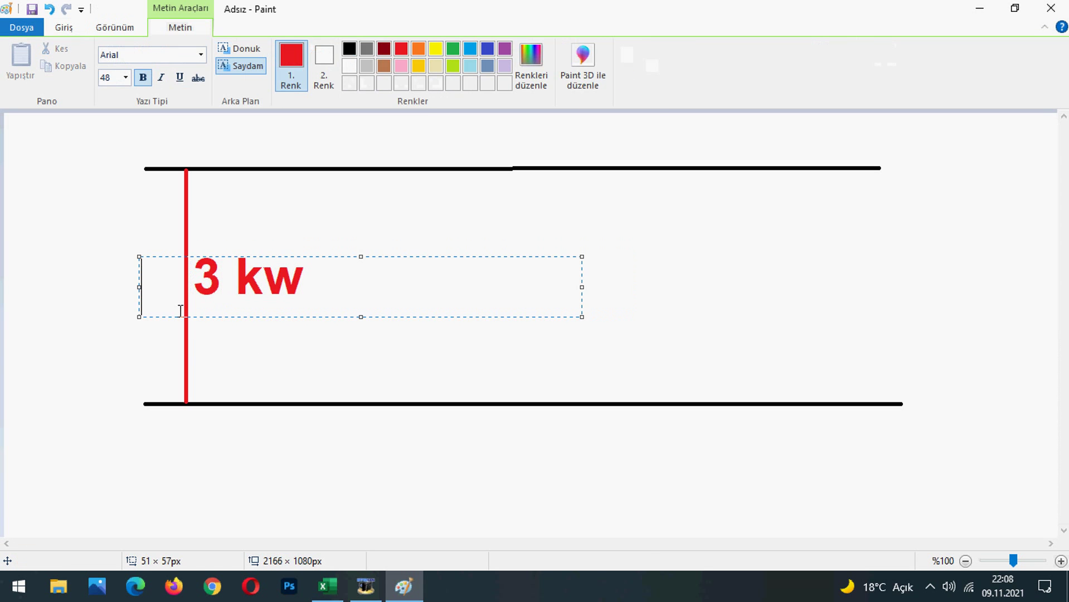
left_click(181, 246)
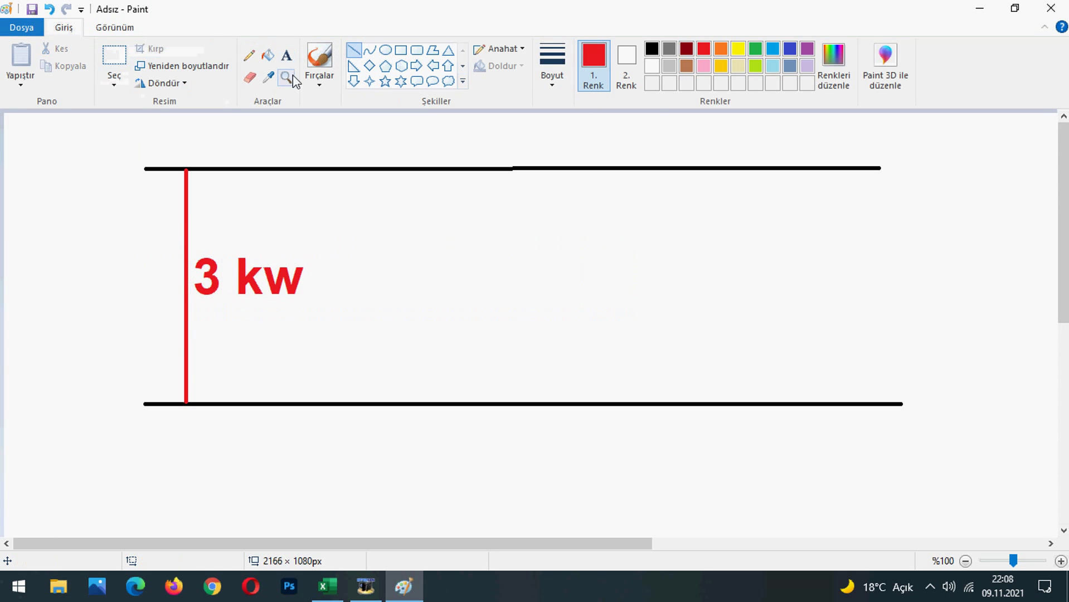
Brush a freehand red dimension line spanning the two black lines and handwrite an underlined "30mt" beside it
left_click(308, 72)
left_click_drag(94, 163, 132, 138)
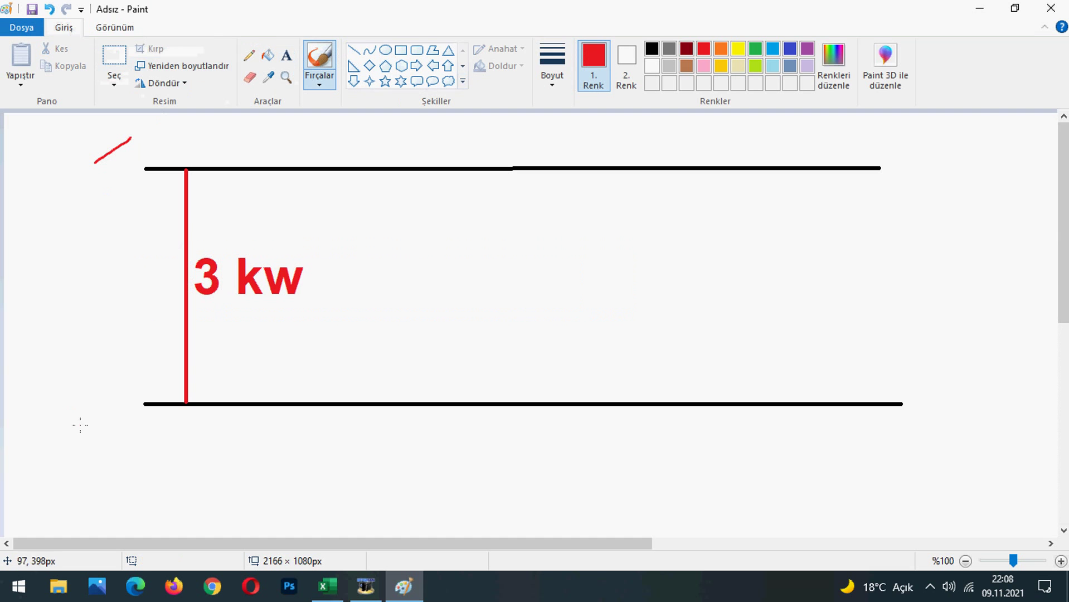
left_click_drag(80, 426, 111, 403)
left_click_drag(108, 160, 94, 433)
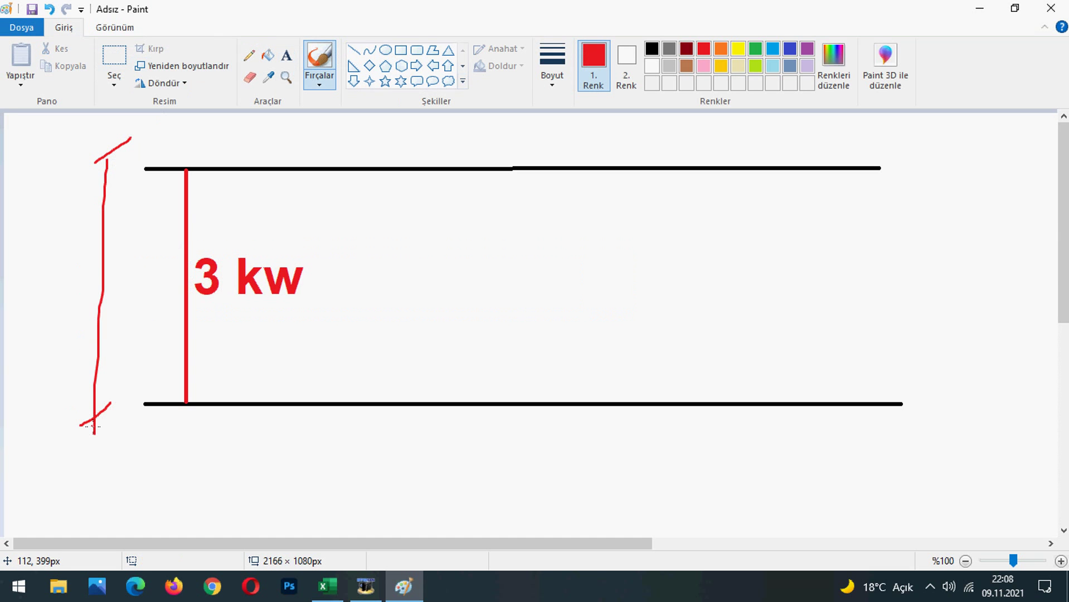
left_click_drag(41, 257, 39, 273)
left_click_drag(57, 237, 56, 239)
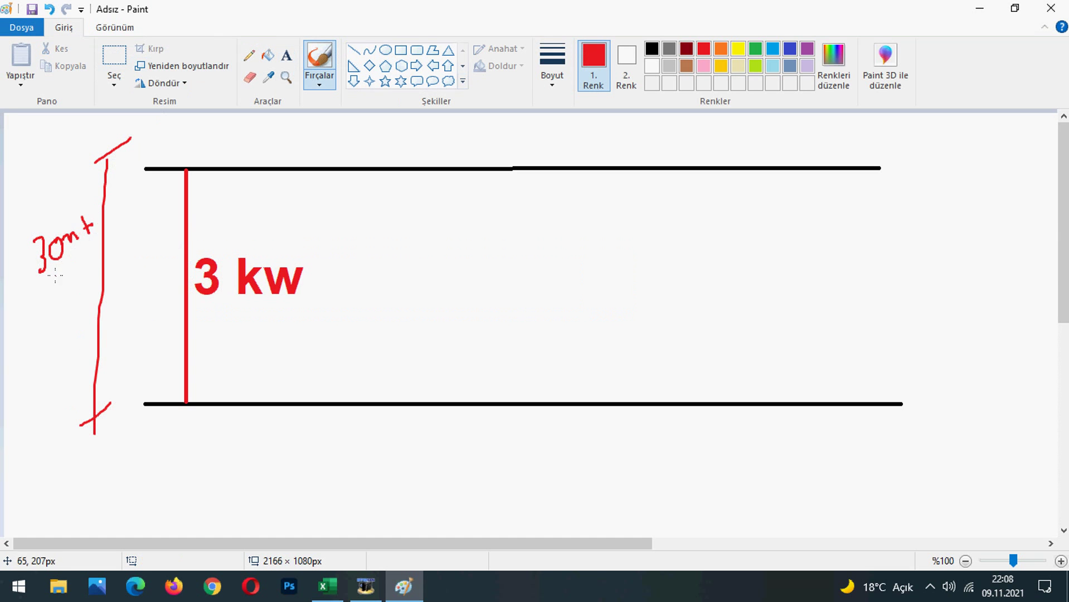
left_click_drag(55, 275, 106, 256)
scroll(147, 265, "down", 3)
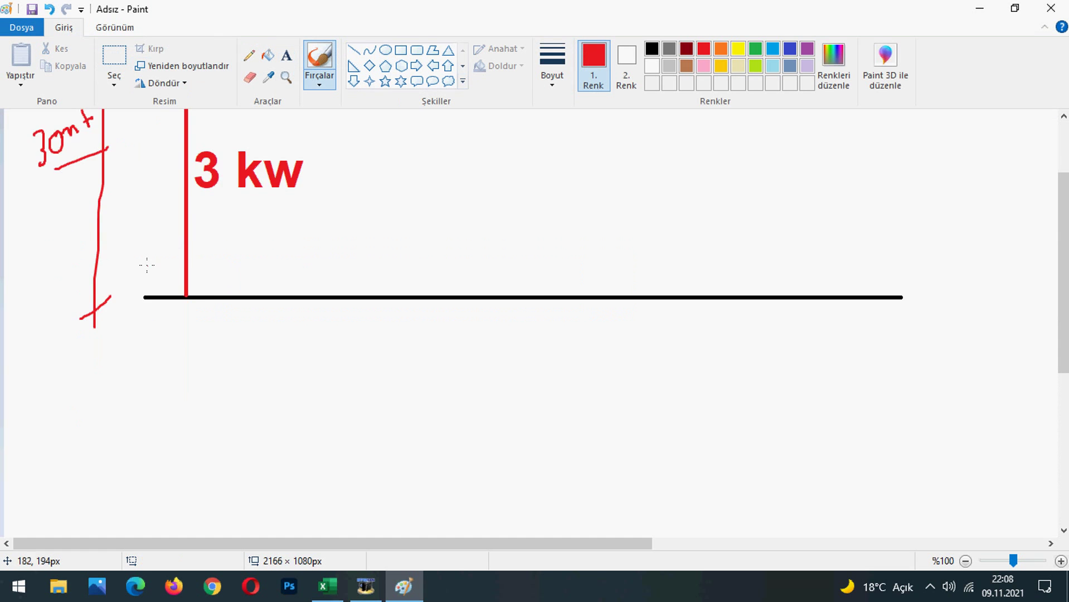
scroll(177, 259, "up", 3)
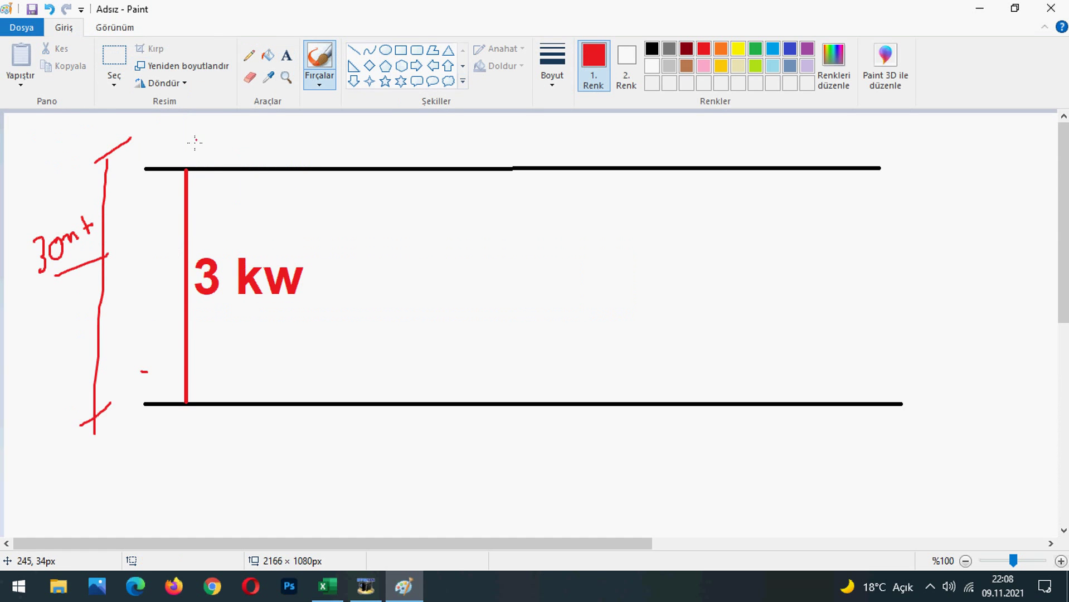
Circle the red vertical line with a freehand brush loop, and undo the loop
left_click(401, 50)
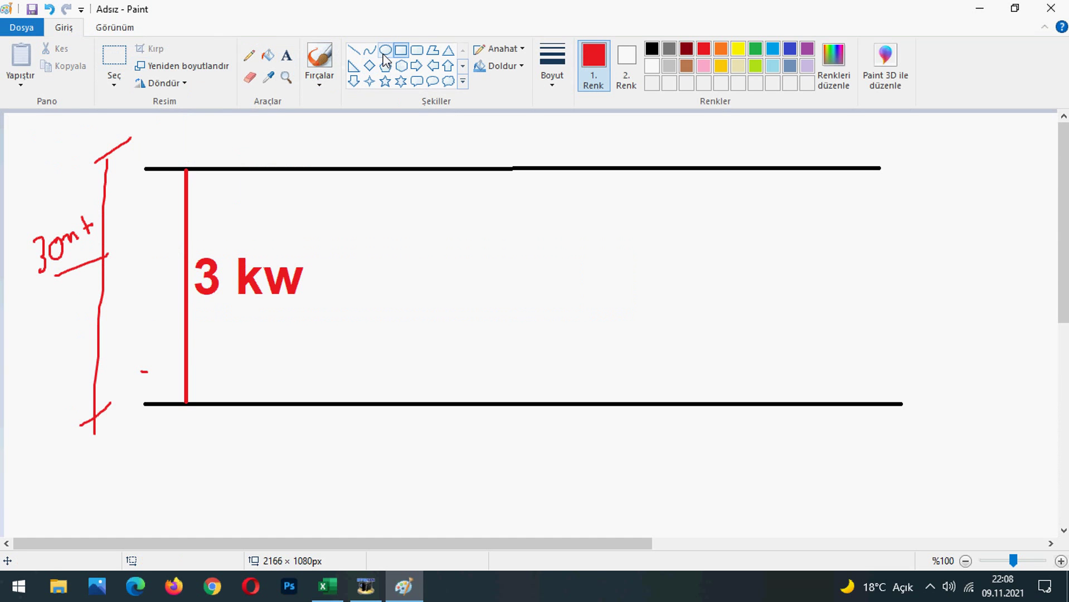
left_click(319, 58)
mouse_move(201, 141)
left_mouse_down()
mouse_move(142, 307)
mouse_move(179, 438)
mouse_move(232, 210)
mouse_move(206, 155)
left_mouse_up()
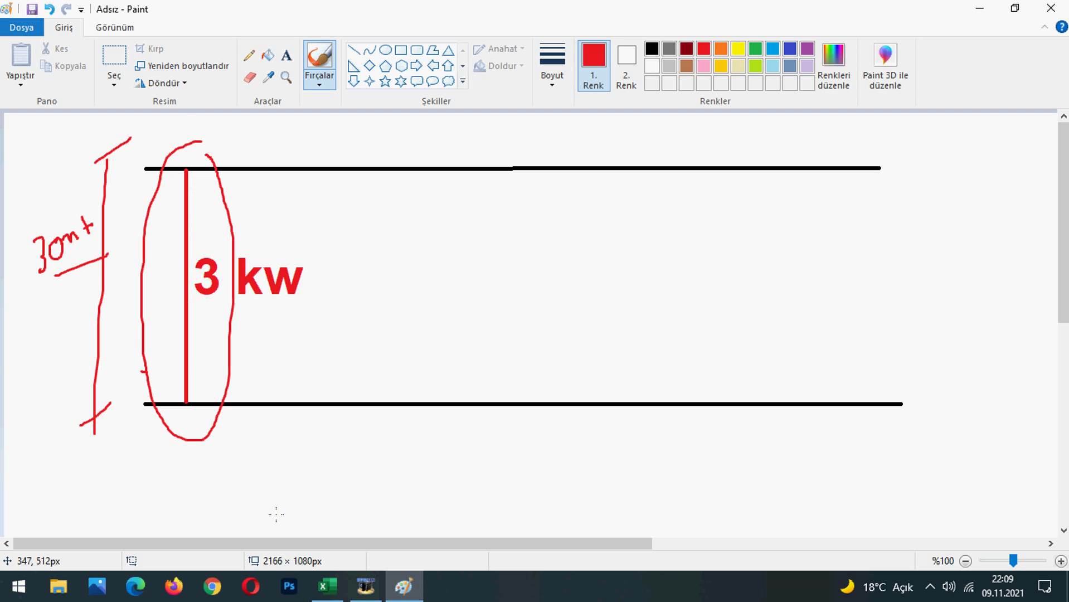
key("ctrl+z")
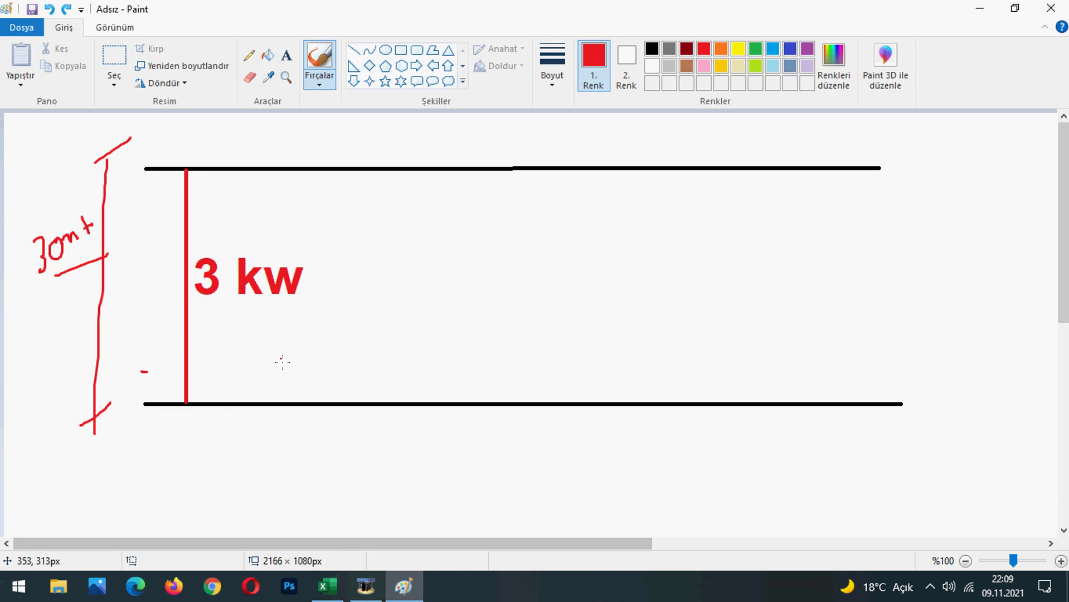
Switch to Excel and set the coil capacity (Serpantin Kapasitesi) to 3 kw and the ambient temperature (Ortam Sıcaklığı) to 15 °C
left_click(328, 585)
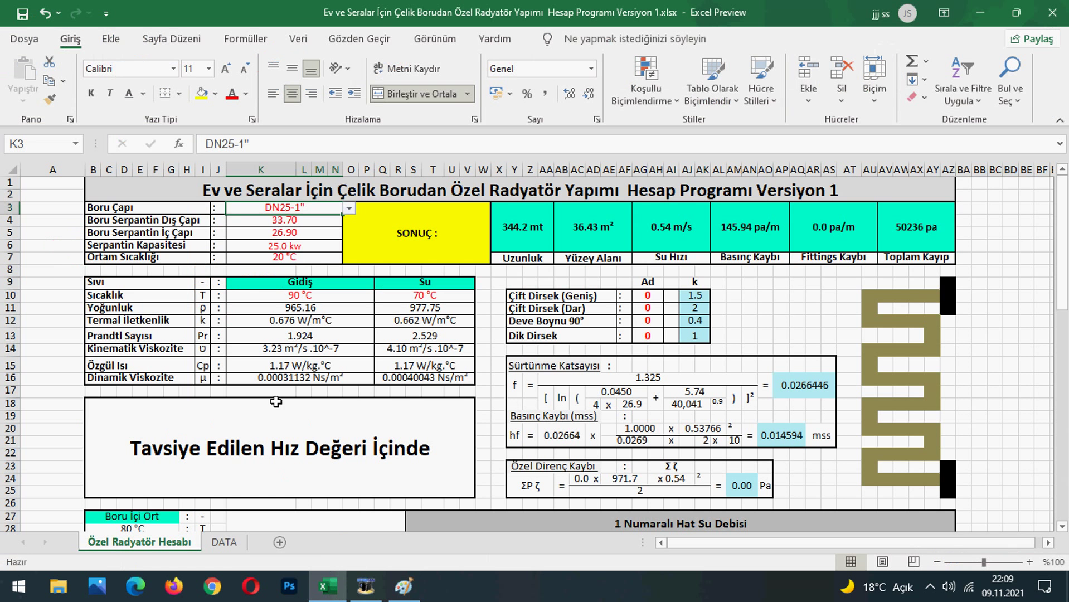
left_click(319, 246)
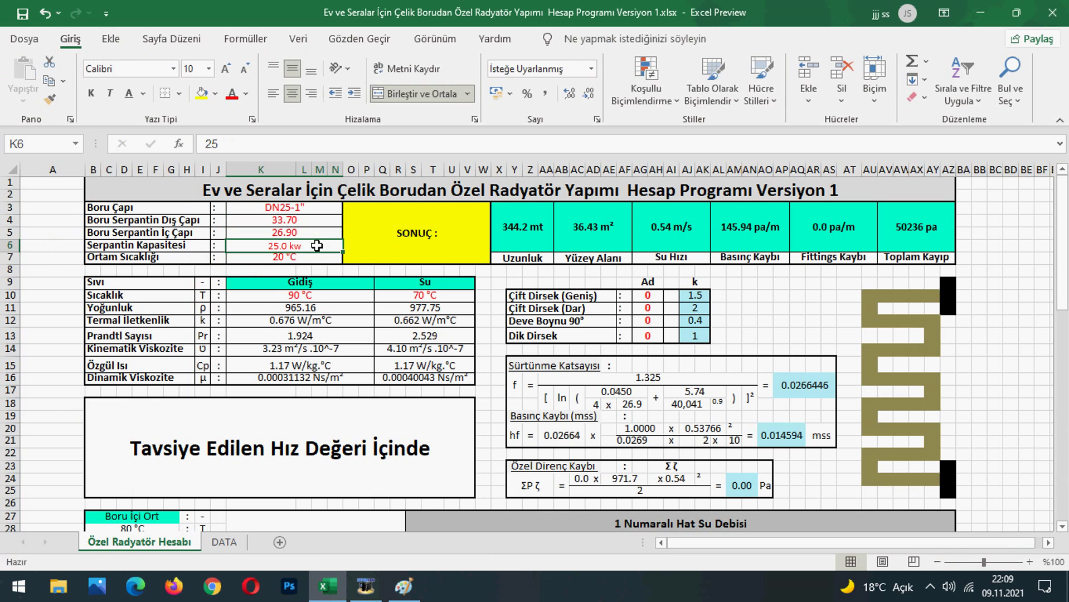
type("3")
key("Return")
type("20")
key("Return")
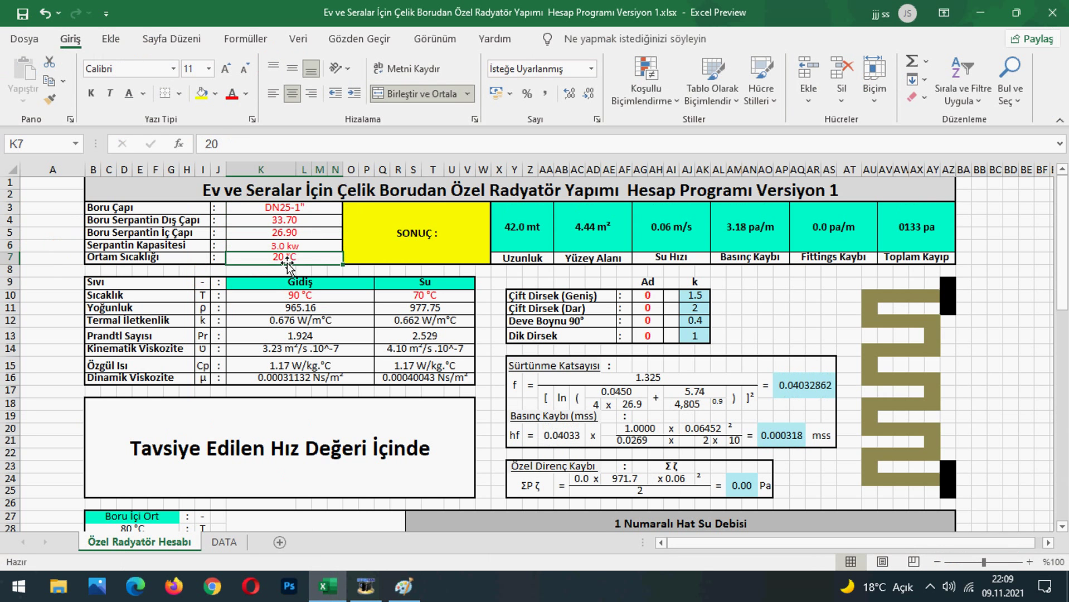
left_click(301, 257)
type("15")
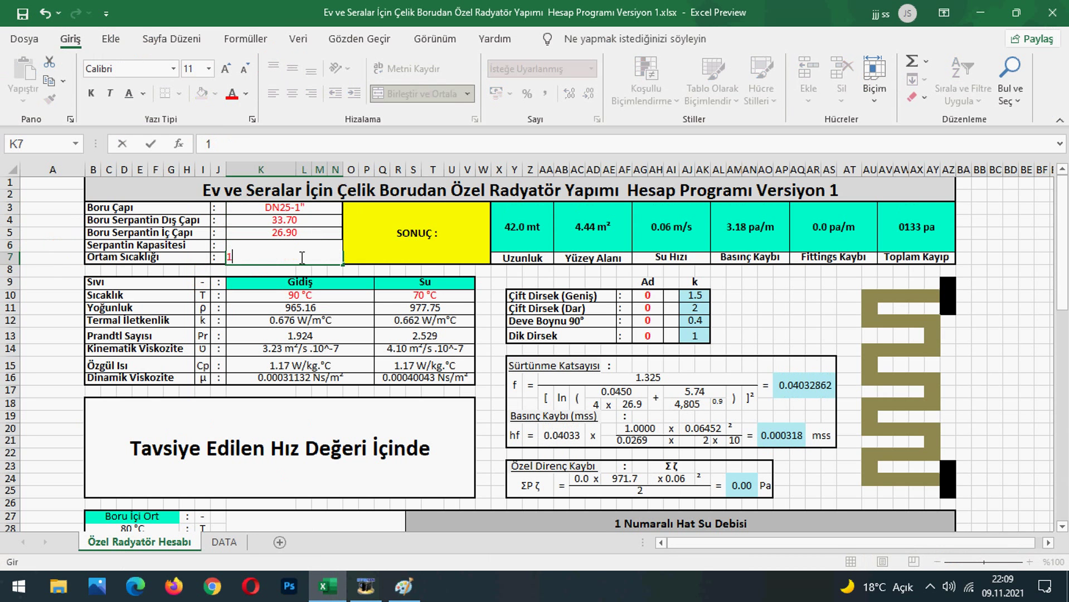
key("Return")
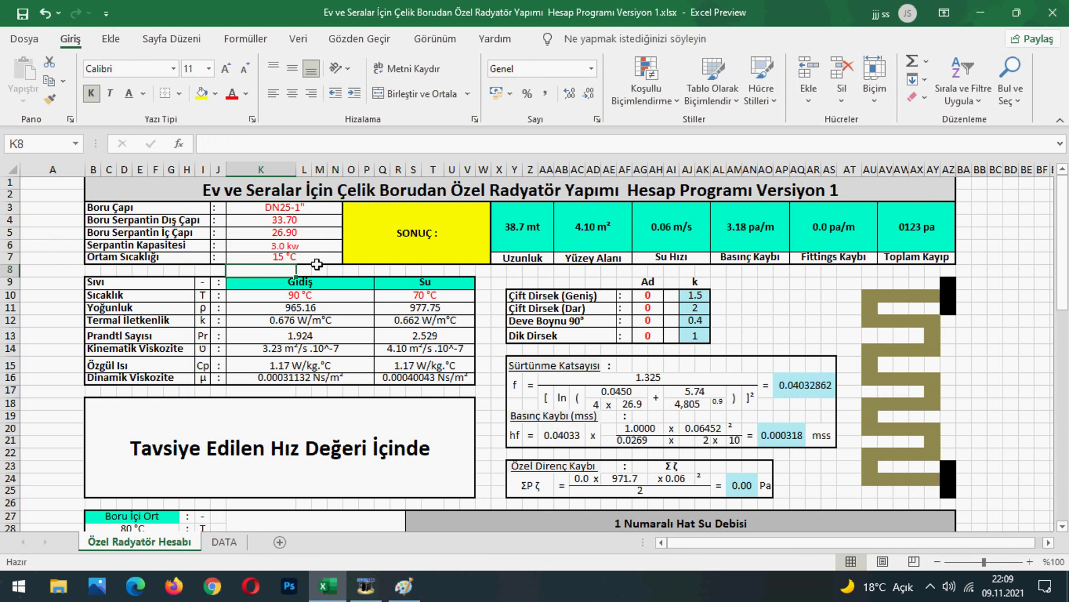
Set the pipe diameter (Boru Çapı) to DN32-11/4" and check the calculated length (Uzunluk) for the 3 kW coil
left_click(352, 257)
left_click(298, 259)
left_click(522, 241)
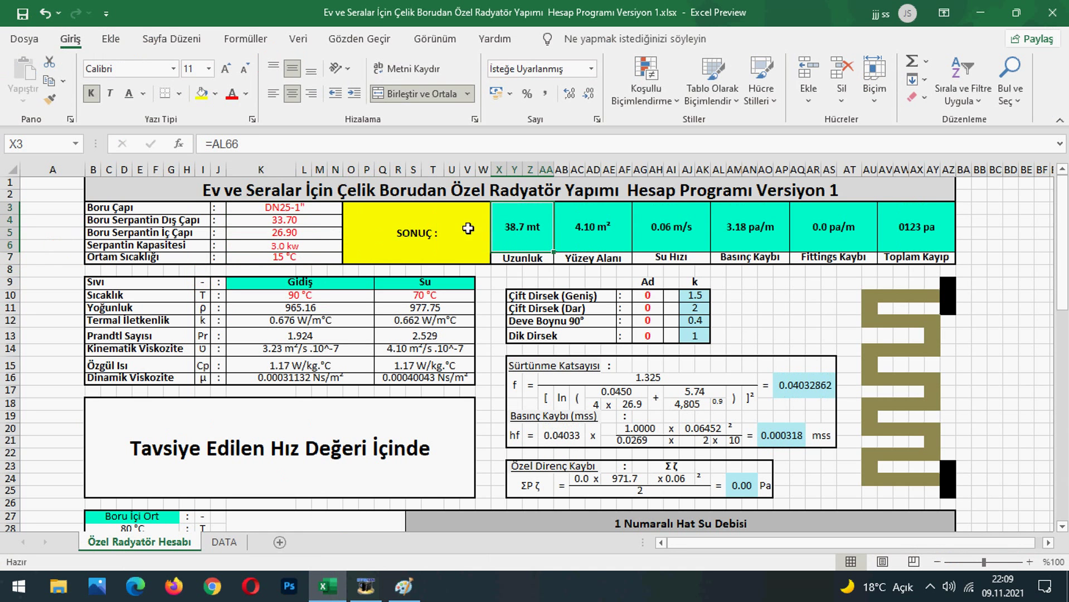
left_click(309, 210)
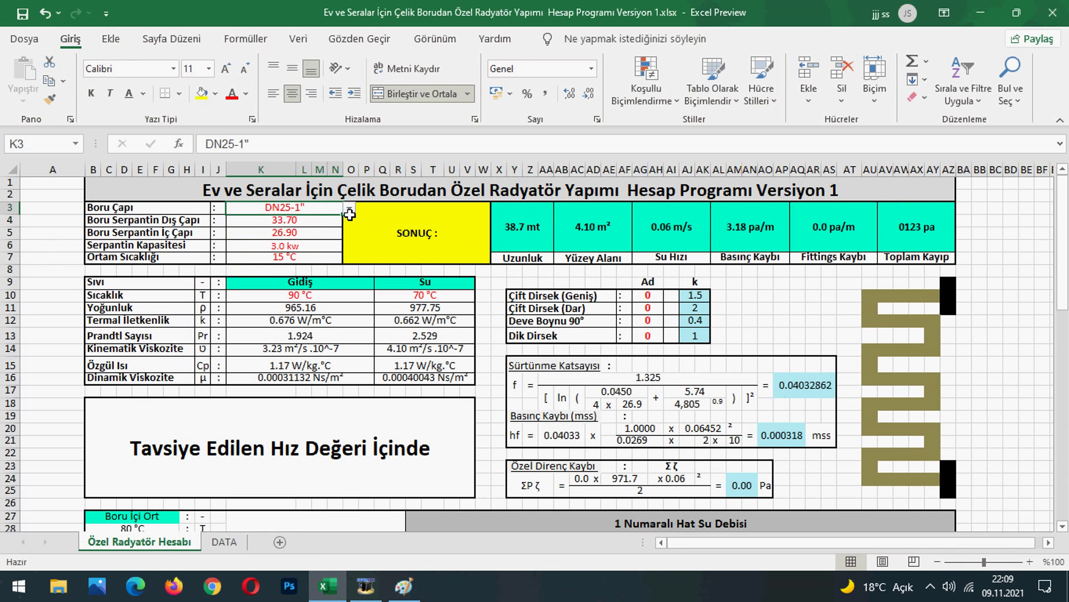
left_click(349, 209)
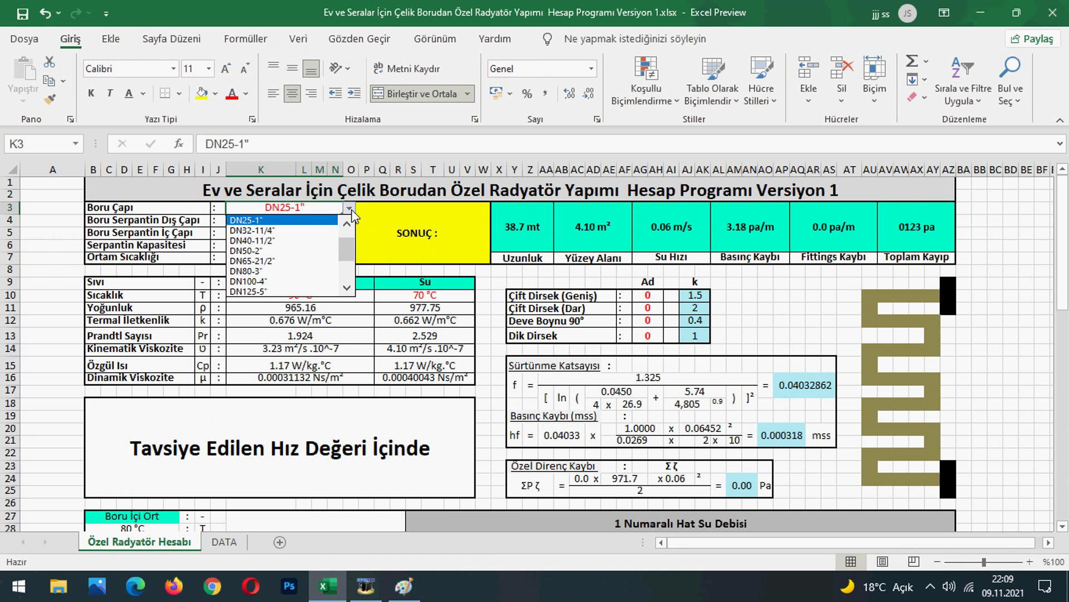
left_click(302, 233)
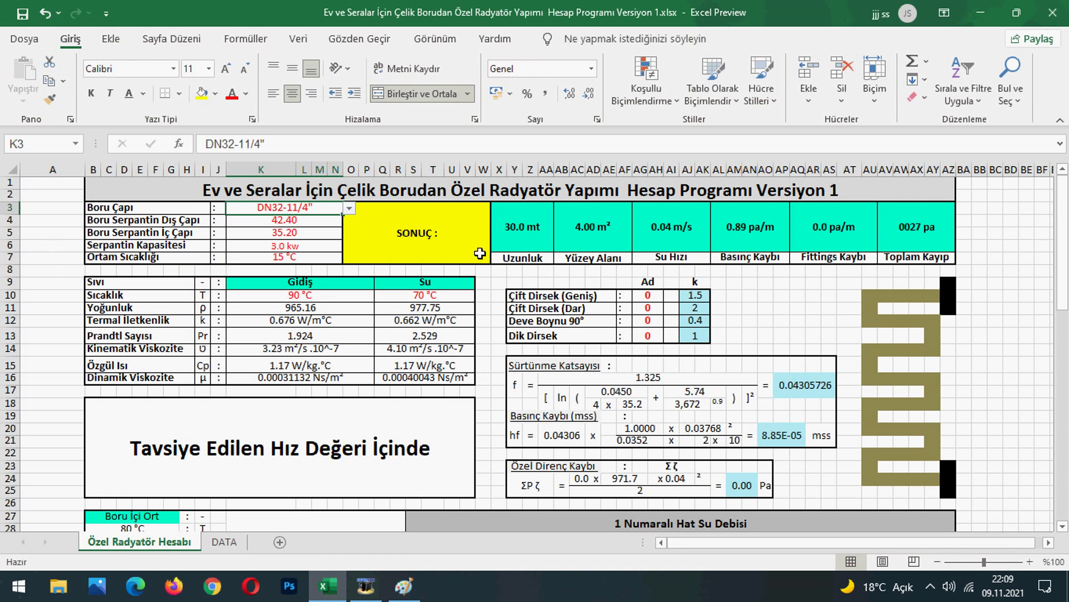
left_click(511, 239)
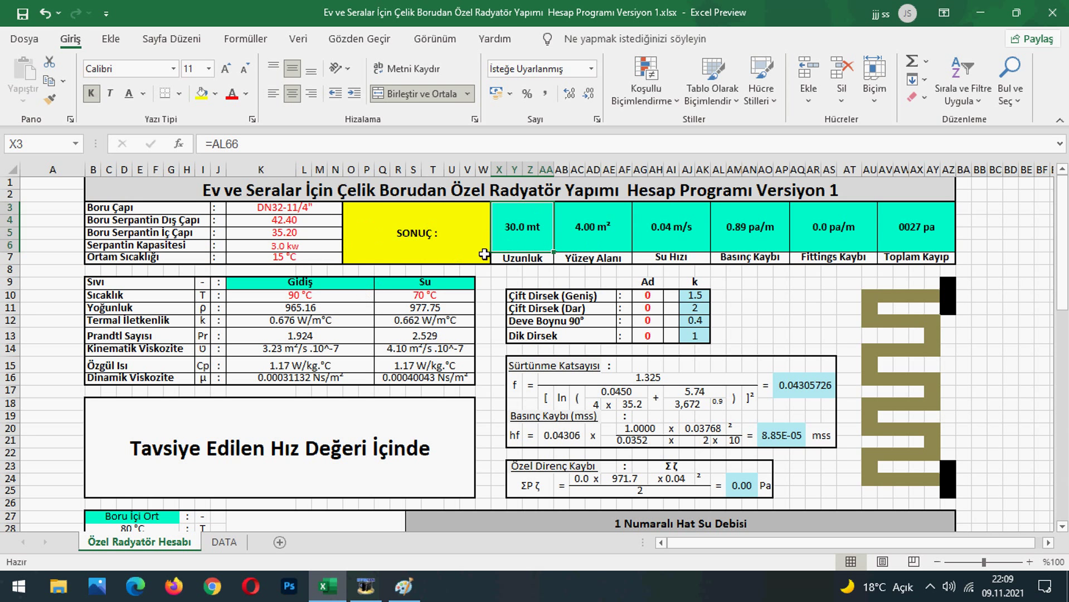
left_click(310, 249)
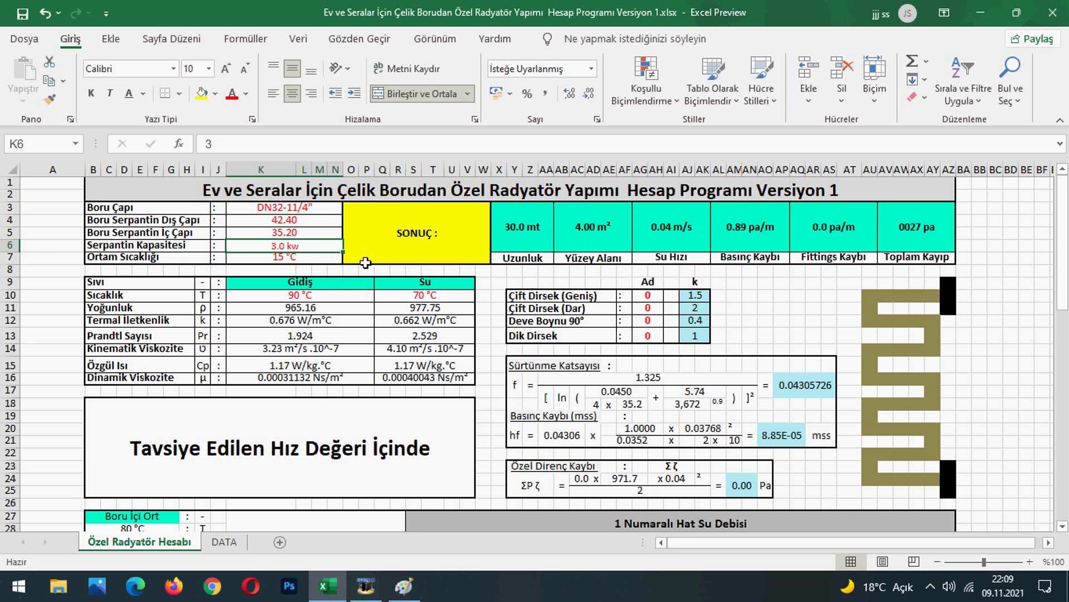
Switch to Paint, brush a red arrow pointing away from the red vertical line, and handwrite "11/4" beside it
left_click(404, 586)
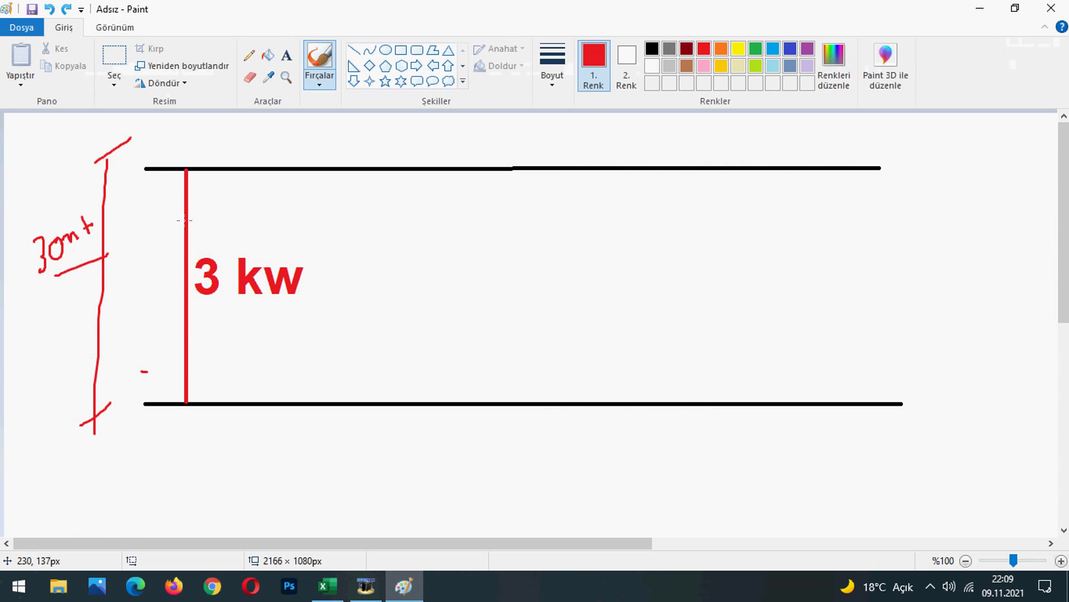
mouse_move(186, 220)
left_mouse_down()
mouse_move(230, 218)
mouse_move(225, 232)
left_mouse_up()
mouse_move(248, 196)
left_mouse_down()
mouse_move(254, 219)
mouse_move(272, 211)
mouse_move(325, 230)
mouse_move(328, 242)
left_mouse_up()
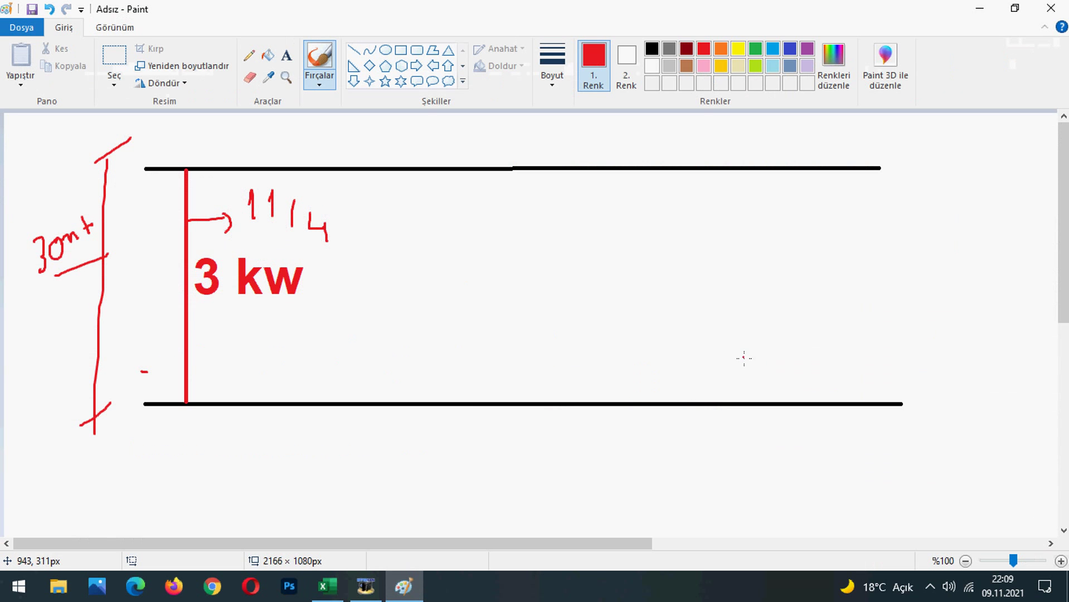
Handwrite "300kw" beyond the end of the upper black line and brush six vertical red strokes between the two black lines
left_click_drag(931, 194, 985, 193)
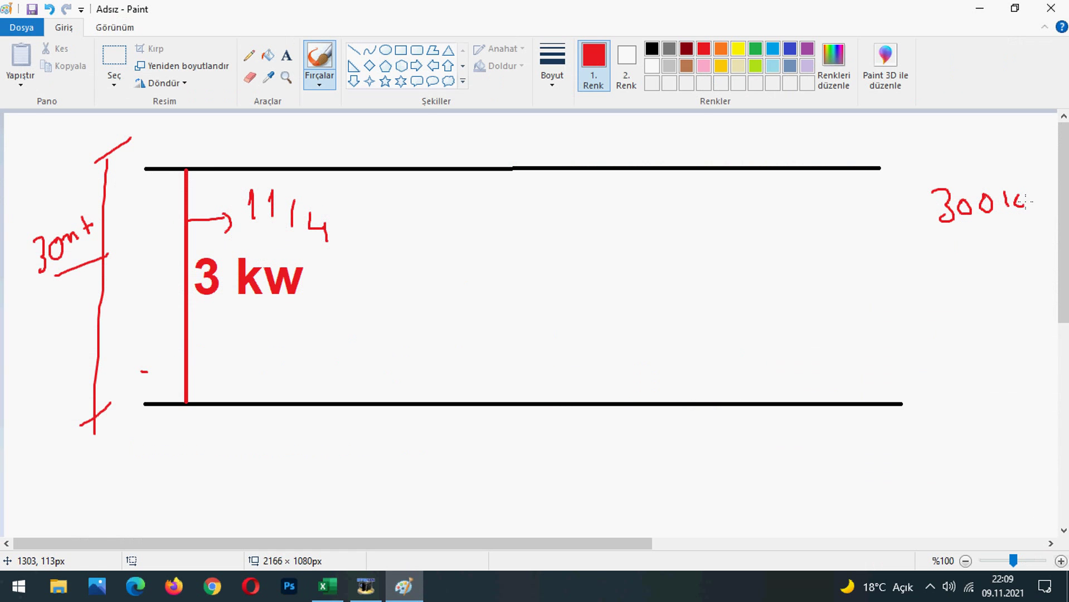
left_click_drag(371, 181, 384, 353)
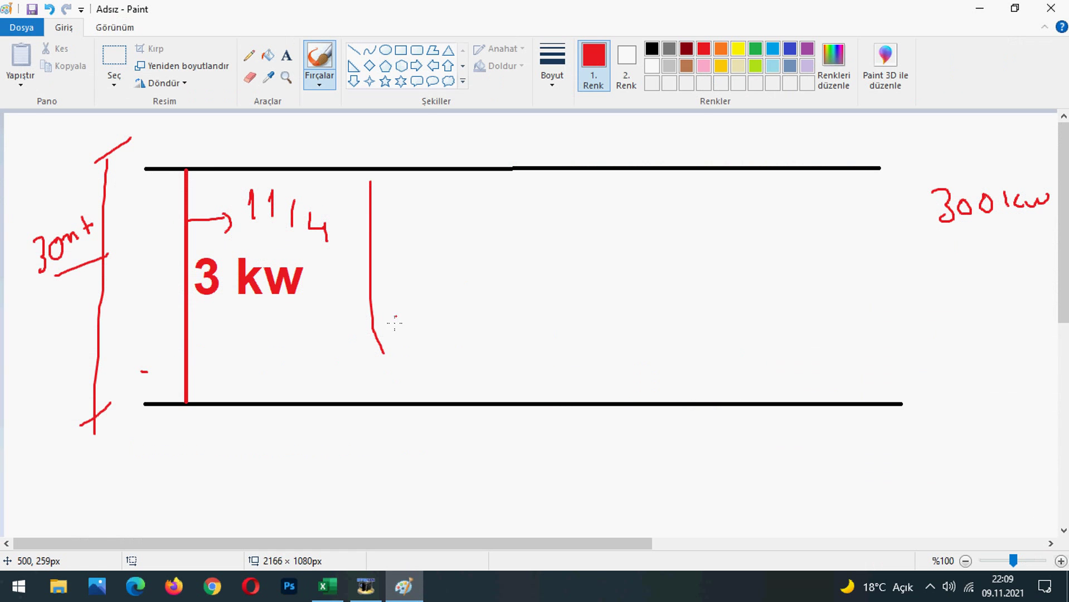
mouse_move(425, 194)
left_mouse_down()
mouse_move(425, 298)
mouse_move(443, 391)
left_mouse_up()
left_click_drag(484, 194, 502, 403)
left_click_drag(566, 181, 591, 371)
left_click_drag(651, 185, 665, 389)
left_click_drag(710, 197, 732, 390)
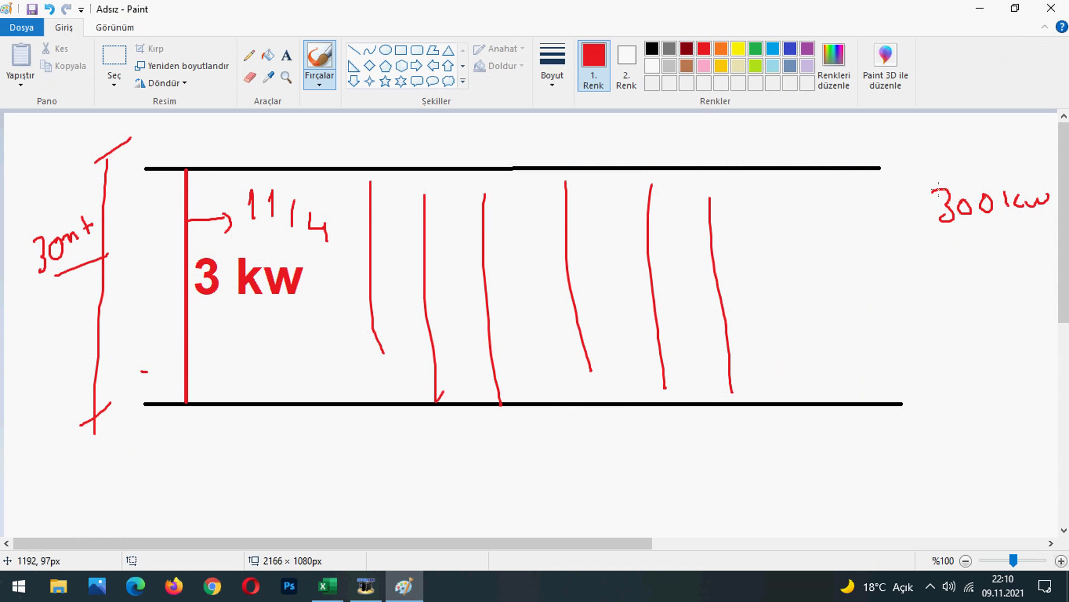
Brush outward arrows near the ends of both black lines and handwrite an underlined "2 1/2"" beside the upper arrow
left_click_drag(897, 167, 936, 163)
left_click_drag(852, 143, 853, 168)
mouse_move(866, 401)
left_mouse_down()
mouse_move(866, 426)
mouse_move(874, 420)
left_mouse_up()
mouse_move(845, 150)
left_mouse_down()
mouse_move(852, 137)
mouse_move(860, 146)
mouse_move(896, 139)
left_mouse_up()
mouse_move(909, 126)
left_mouse_down()
mouse_move(907, 147)
mouse_move(931, 156)
left_mouse_up()
left_click_drag(925, 126, 929, 130)
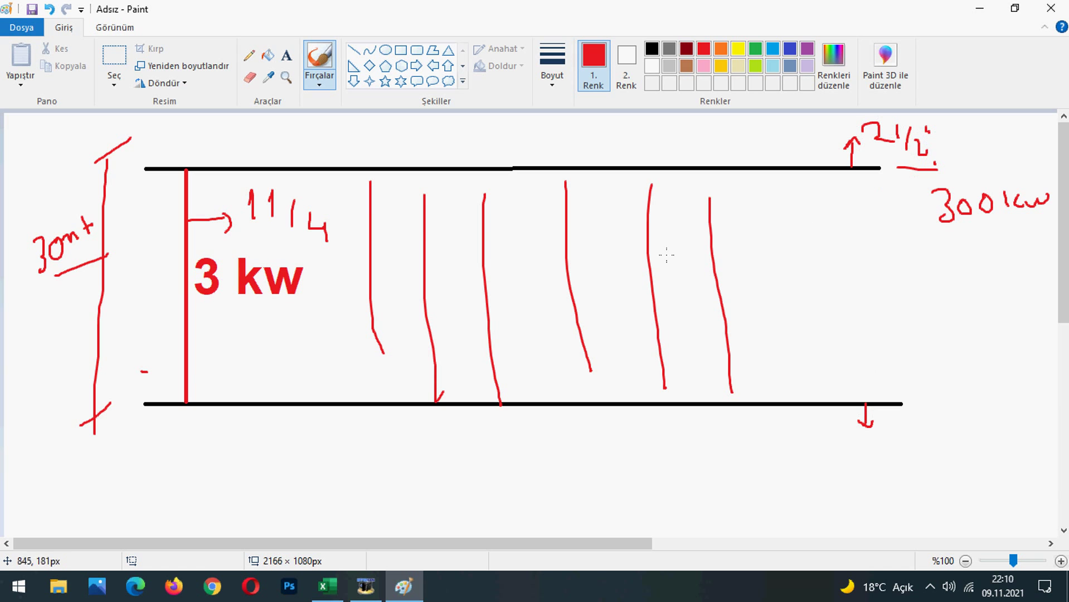
Brush an open loop across the six vertical strokes and a short vertical stroke across each black line
mouse_move(793, 226)
left_mouse_down()
mouse_move(404, 229)
mouse_move(509, 317)
mouse_move(699, 268)
left_mouse_up()
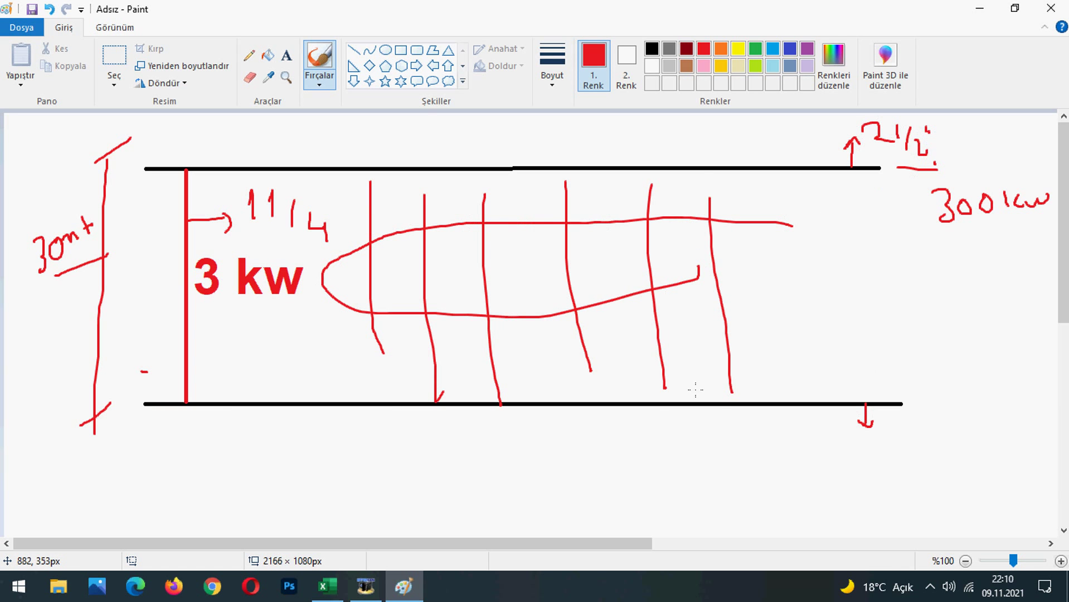
left_click_drag(695, 386, 694, 450)
left_click_drag(696, 132, 700, 186)
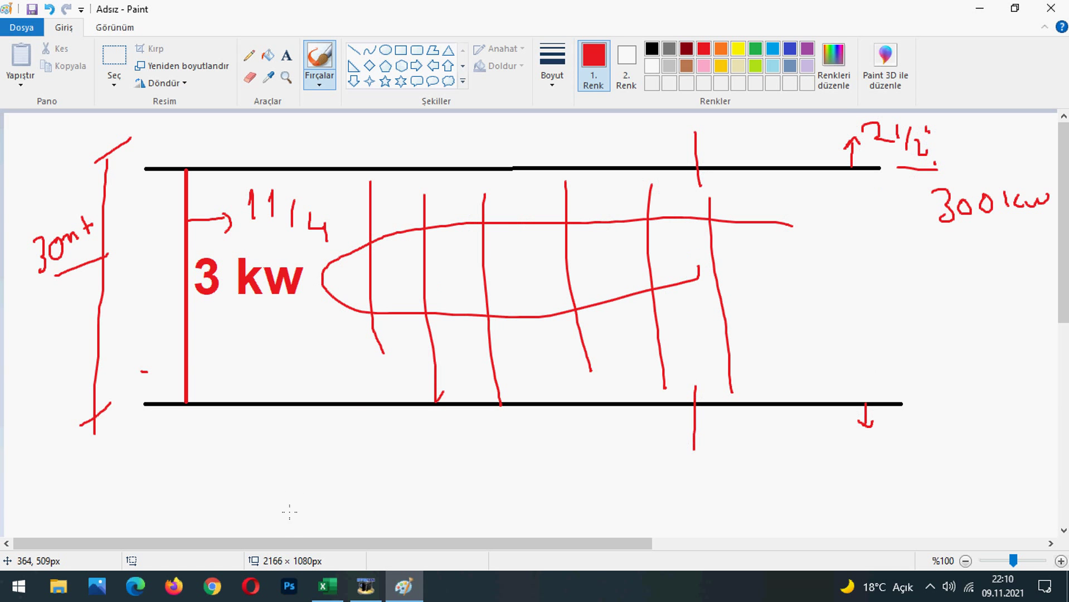
Switch to Excel and review the calculation sections from water flow and convection coefficients to heat transfer per metre of pipe
left_click(328, 587)
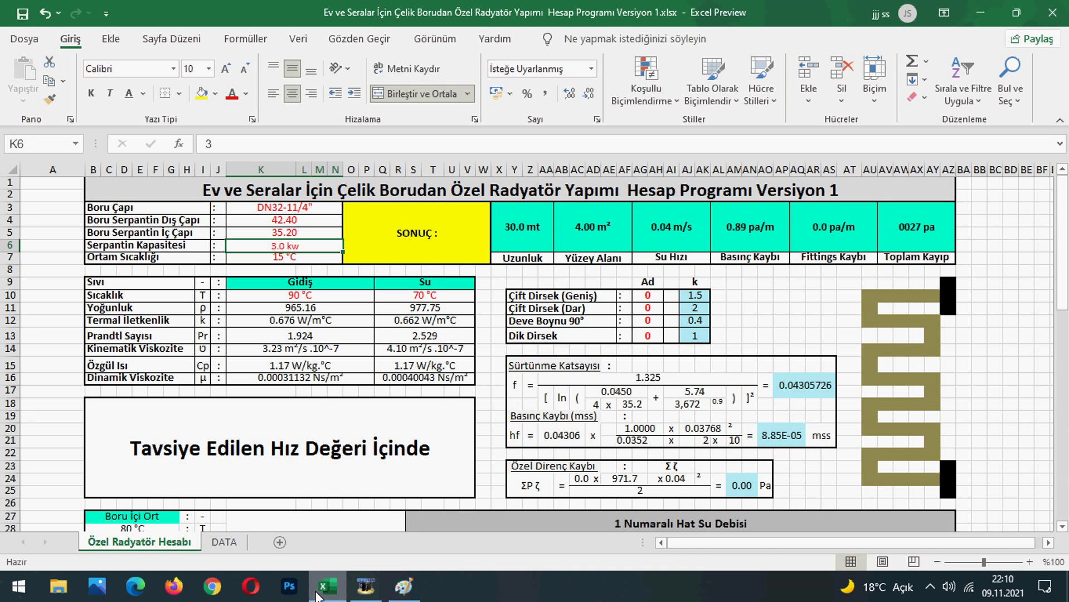
scroll(184, 441, "down", 5)
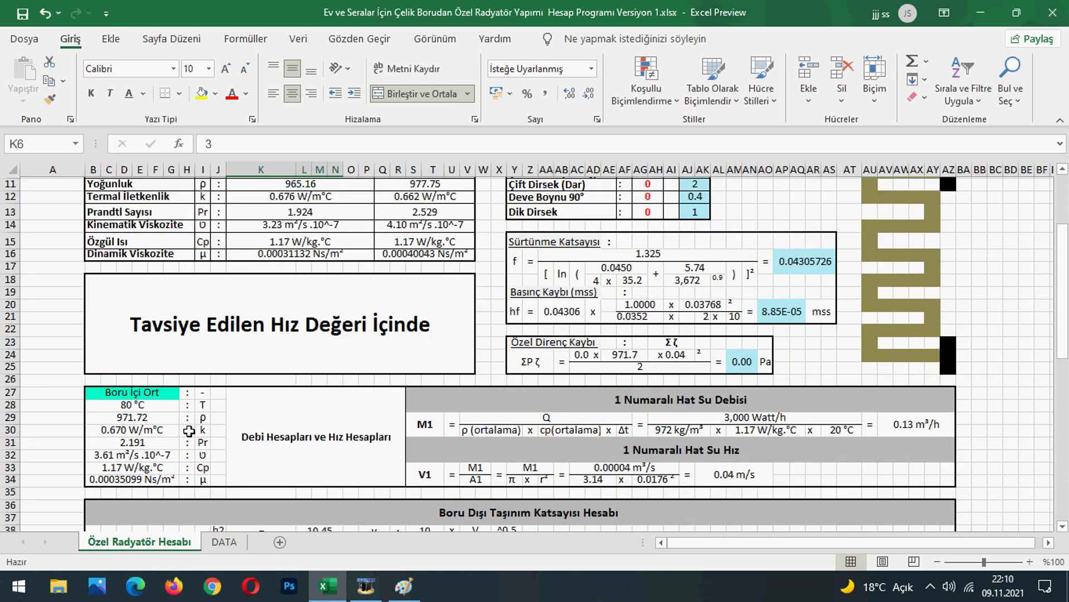
scroll(189, 426, "down", 7)
scroll(189, 426, "up", 1)
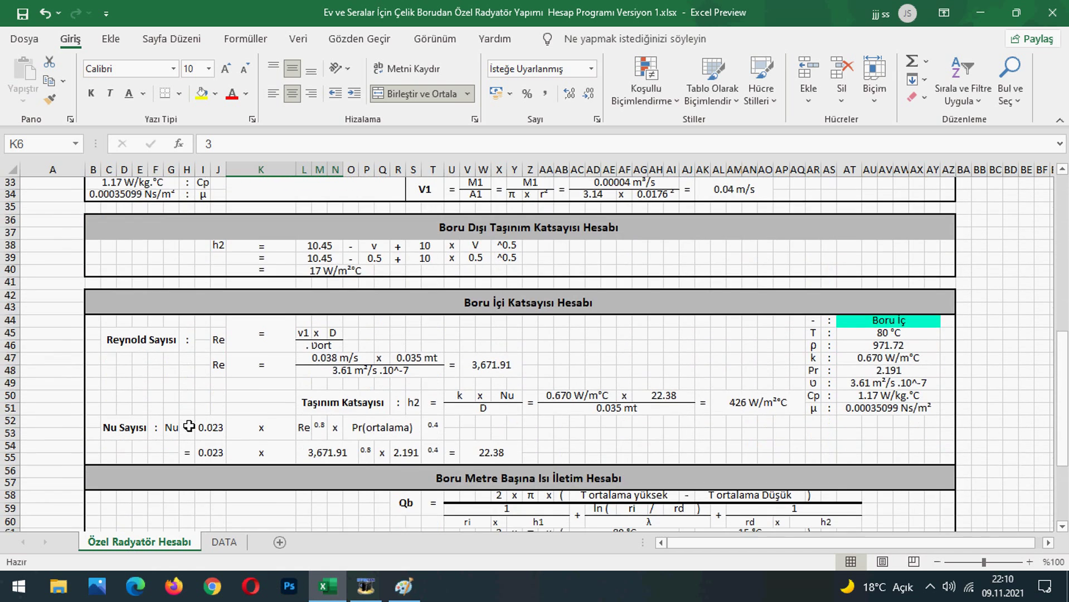
scroll(189, 426, "down", 1)
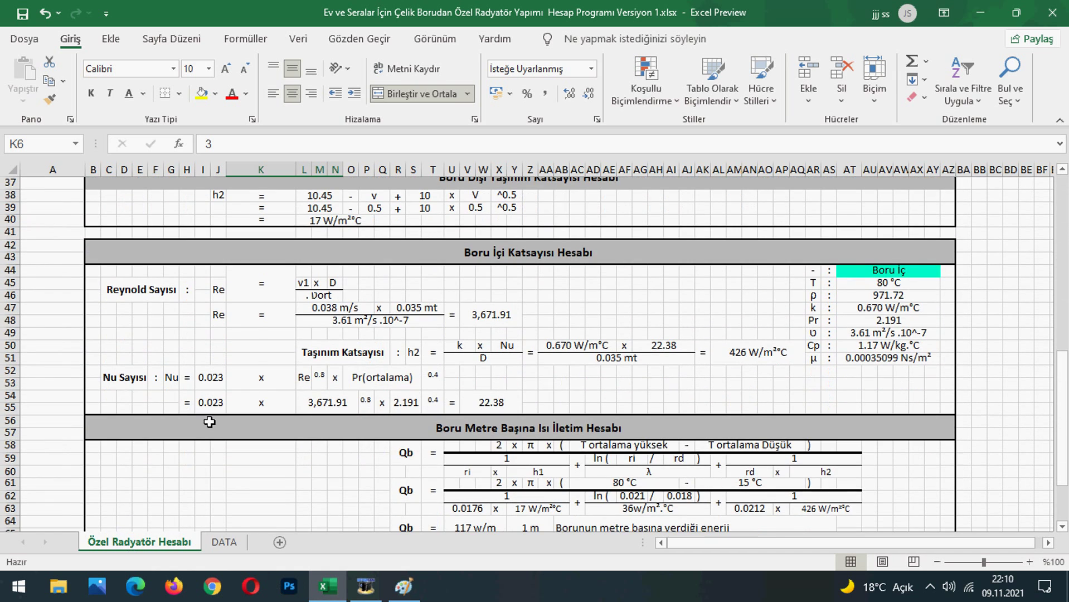
scroll(310, 423, "down", 4)
scroll(310, 413, "up", 15)
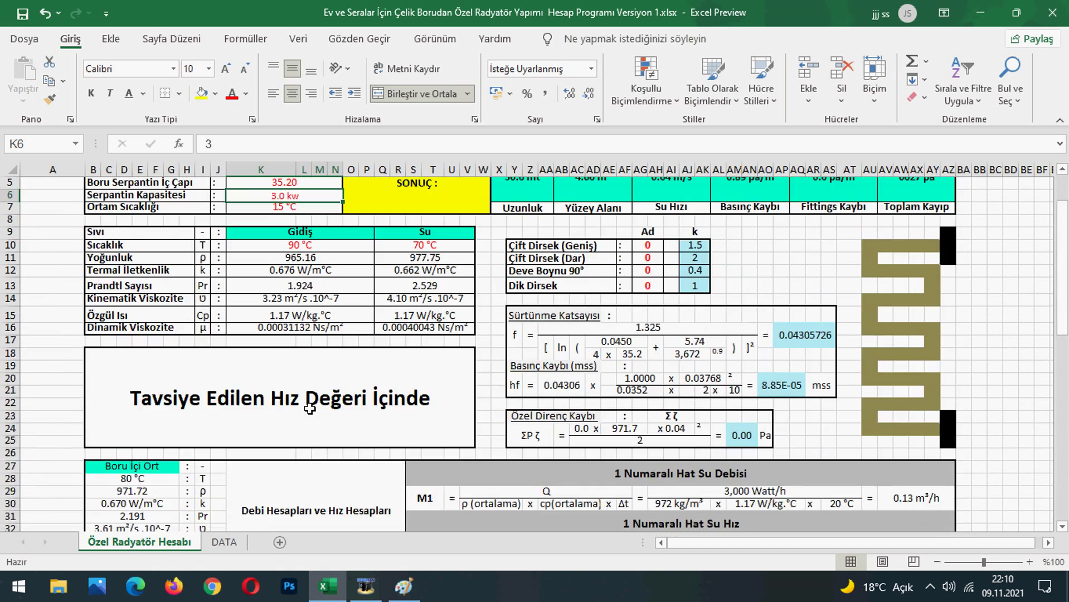